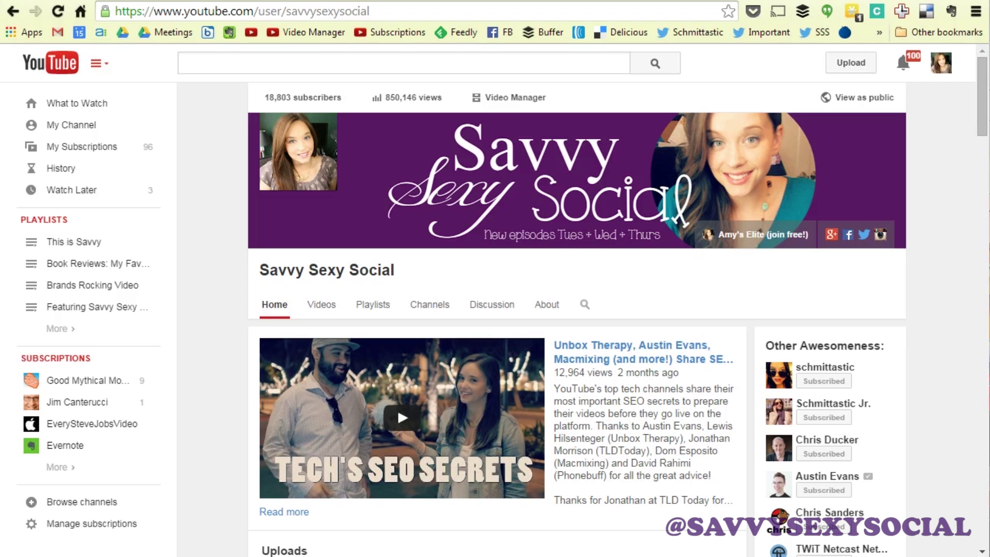
# - Open 'The Happiness of Pursuit' book review from the channel's Uploads and mute the player
pyautogui.scroll(-5, 562, 278)
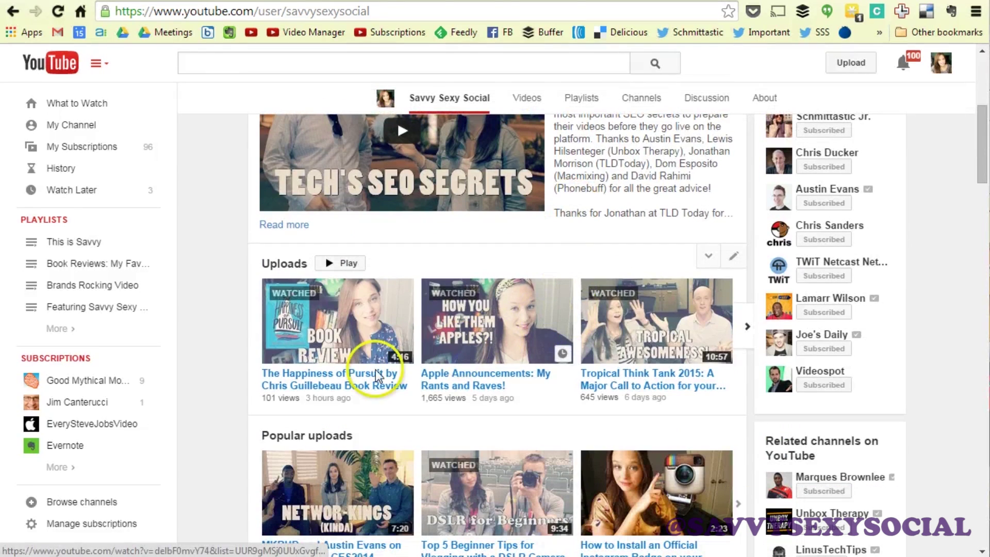
pyautogui.click(326, 378)
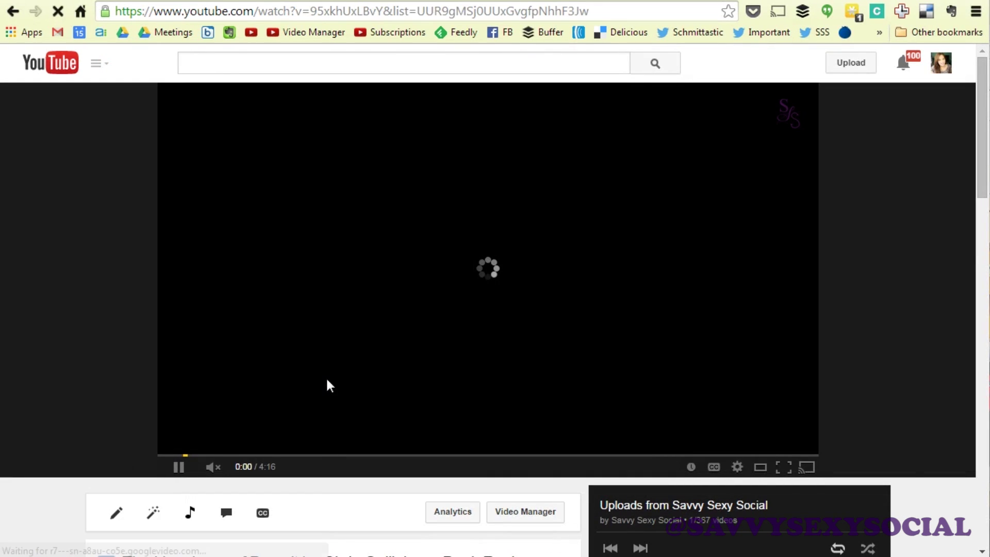
pyautogui.click(213, 467)
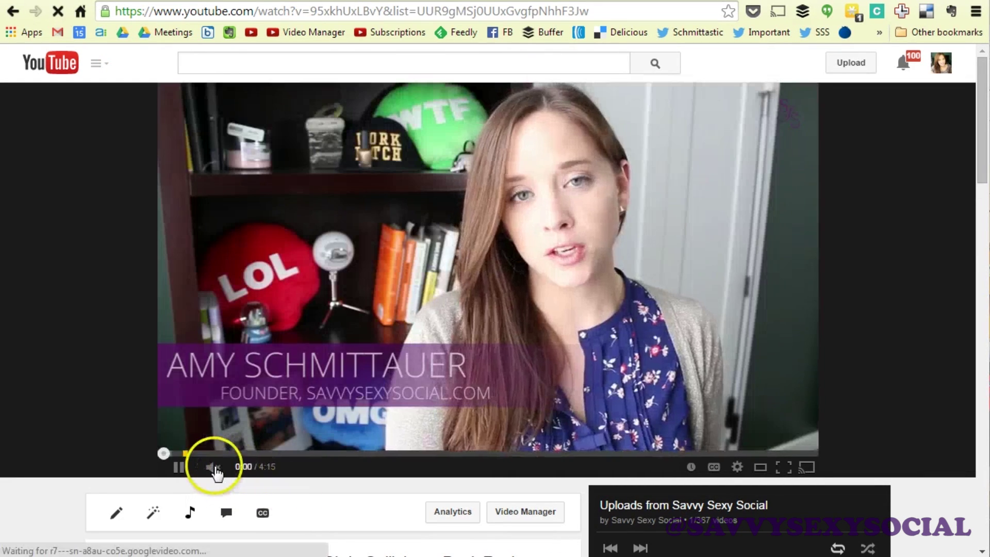
pyautogui.scroll(-2, 216, 472)
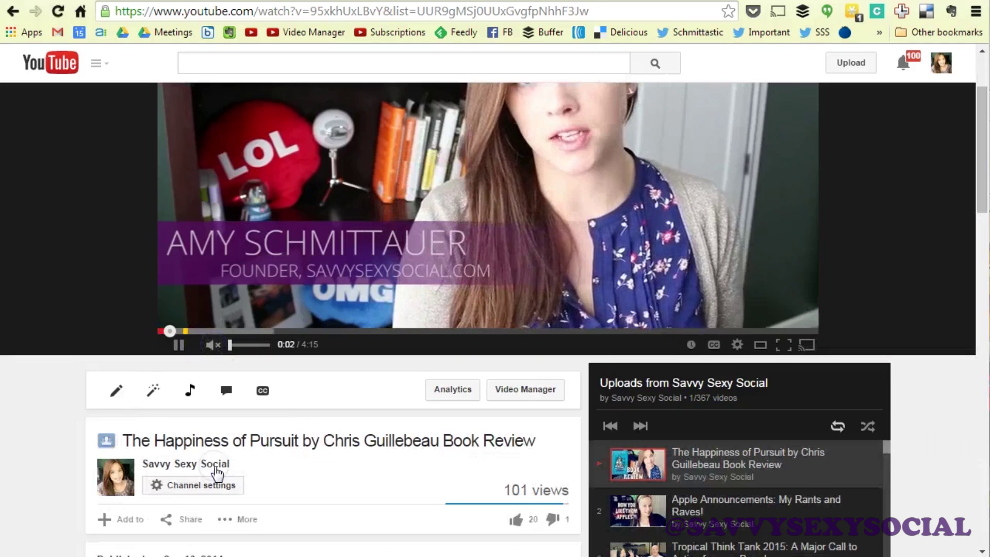
pyautogui.scroll(-5, 216, 471)
pyautogui.scroll(1, 404, 245)
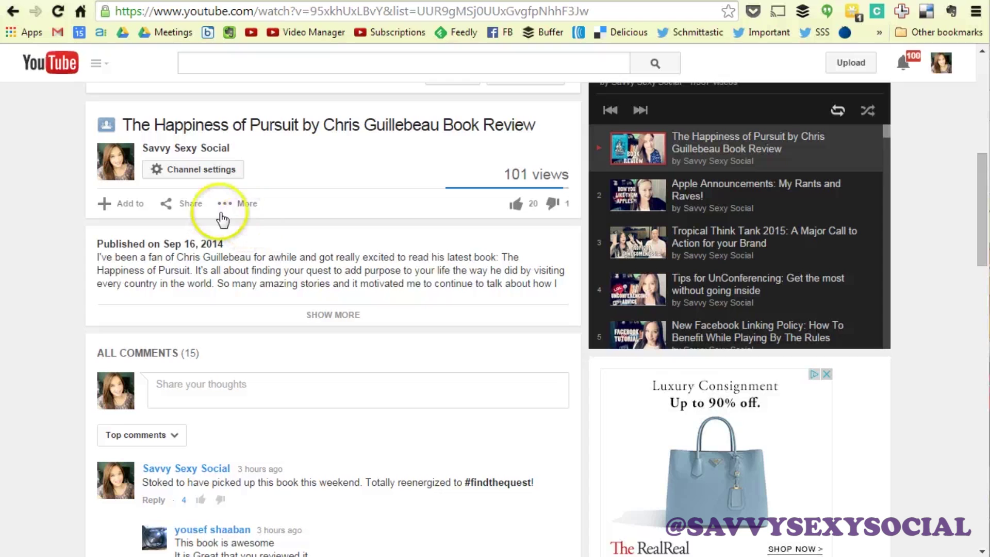
# - Bring up the video's Share > Embed code and select the iframe text
pyautogui.click(189, 203)
pyautogui.click(171, 248)
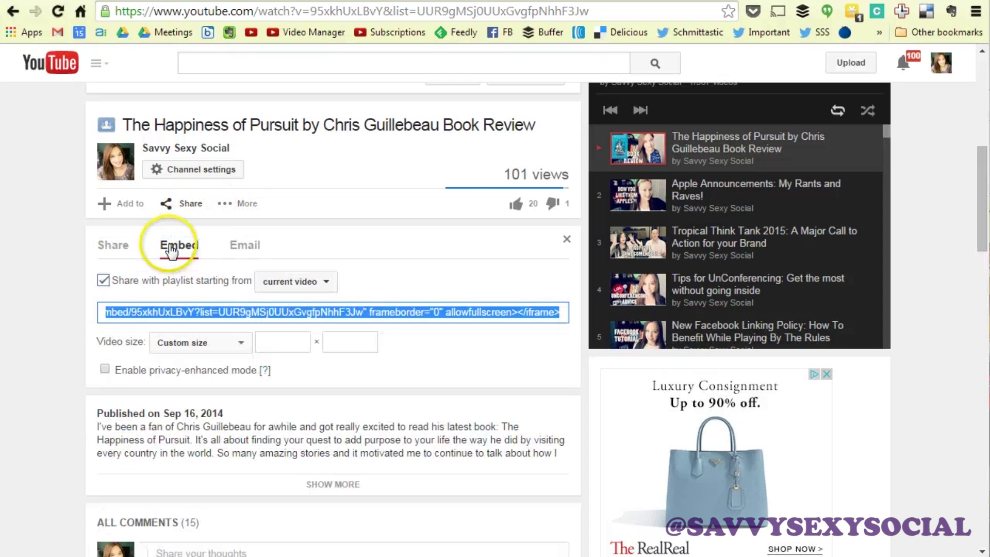
pyautogui.click(135, 317)
pyautogui.click(163, 315)
pyautogui.hotkey('ctrl', 'c')
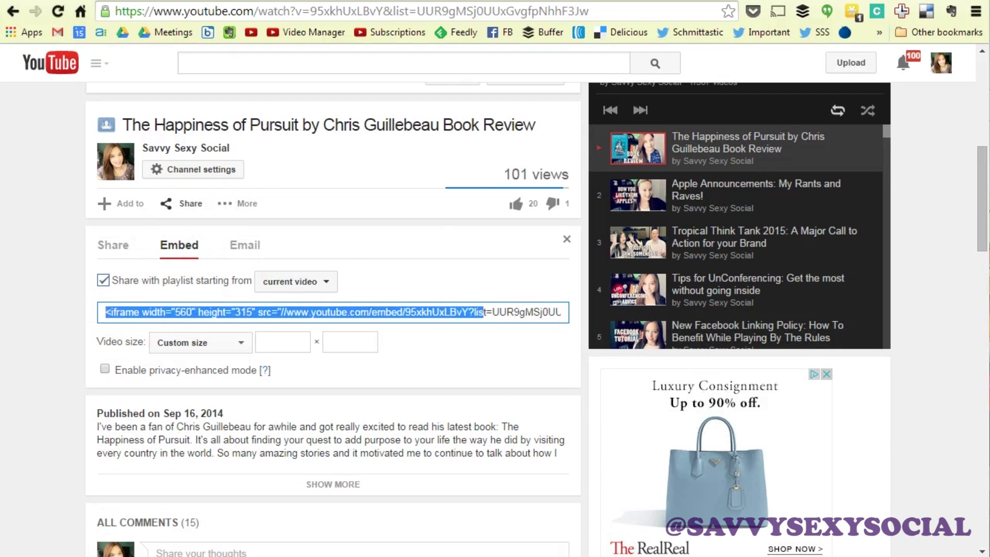
pyautogui.click(173, 312)
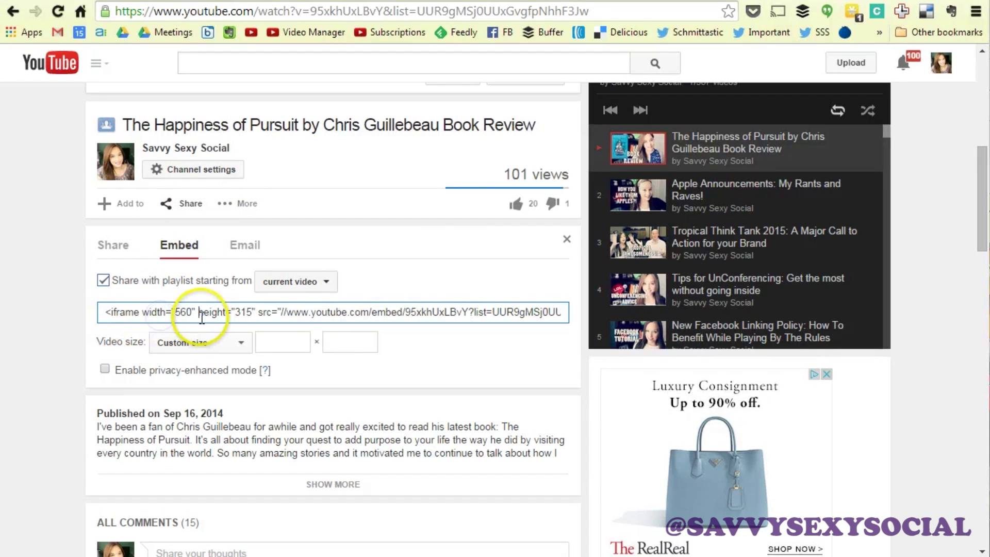
pyautogui.click(275, 314)
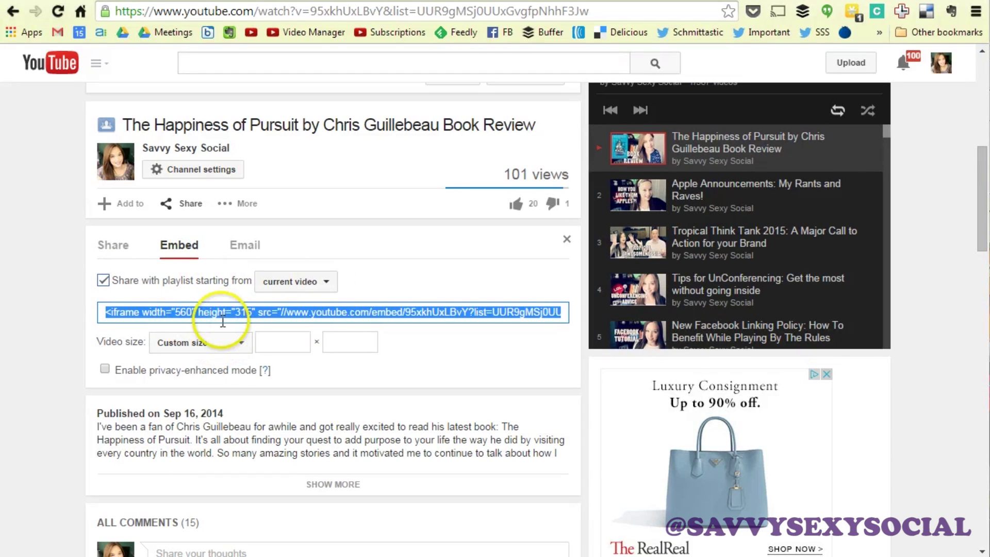
pyautogui.click(177, 312)
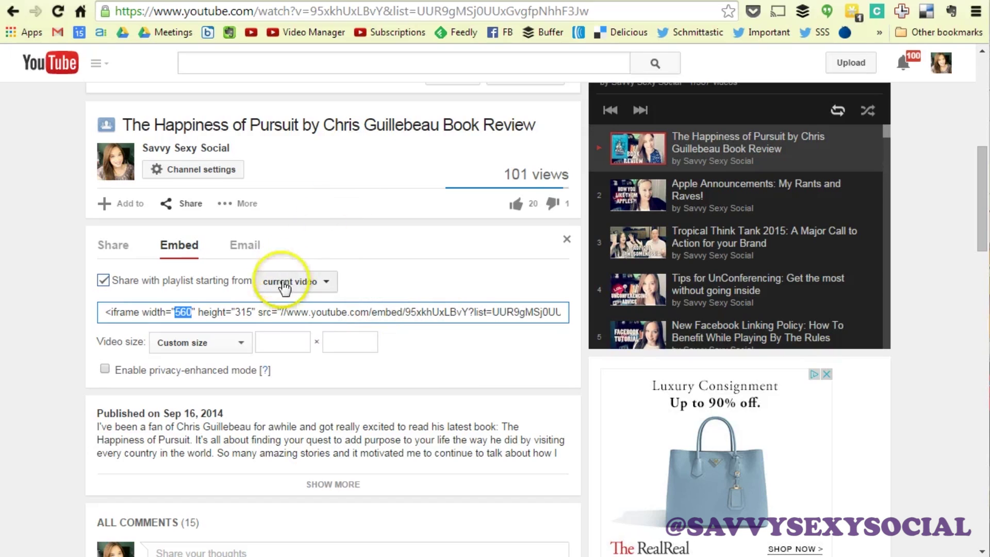
# - Keep the 560 × 315 video size and select the entire iframe code for copying
pyautogui.doubleClick(307, 313)
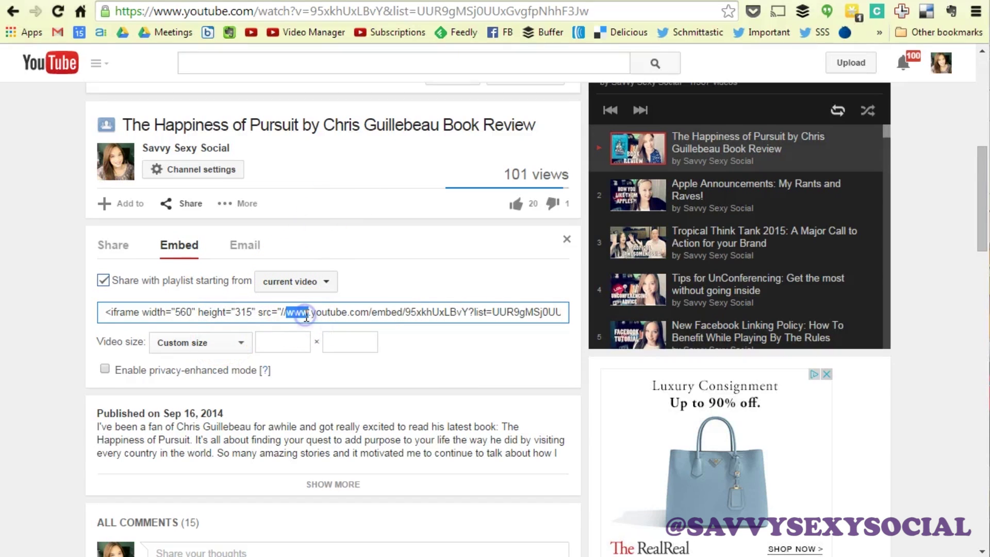
pyautogui.click(307, 313)
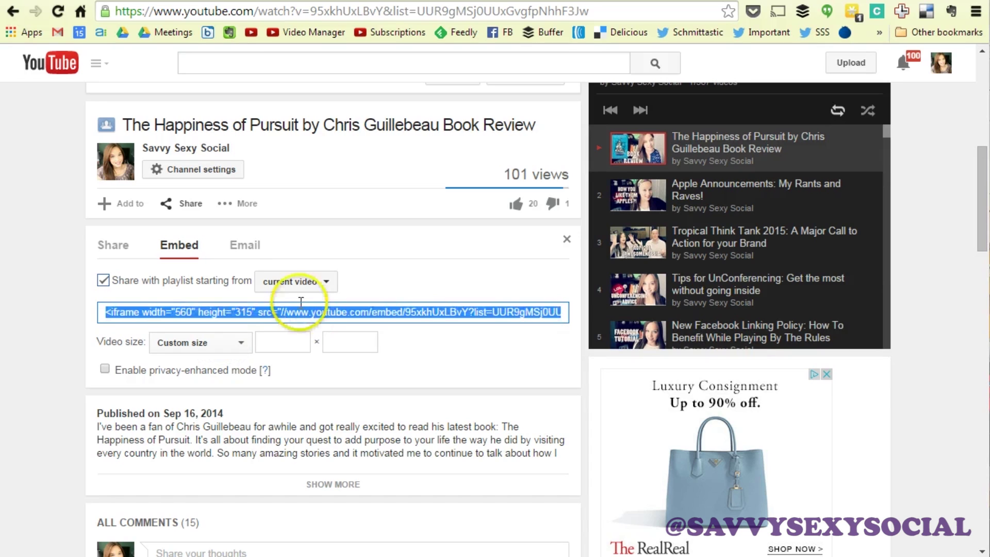
pyautogui.click(264, 342)
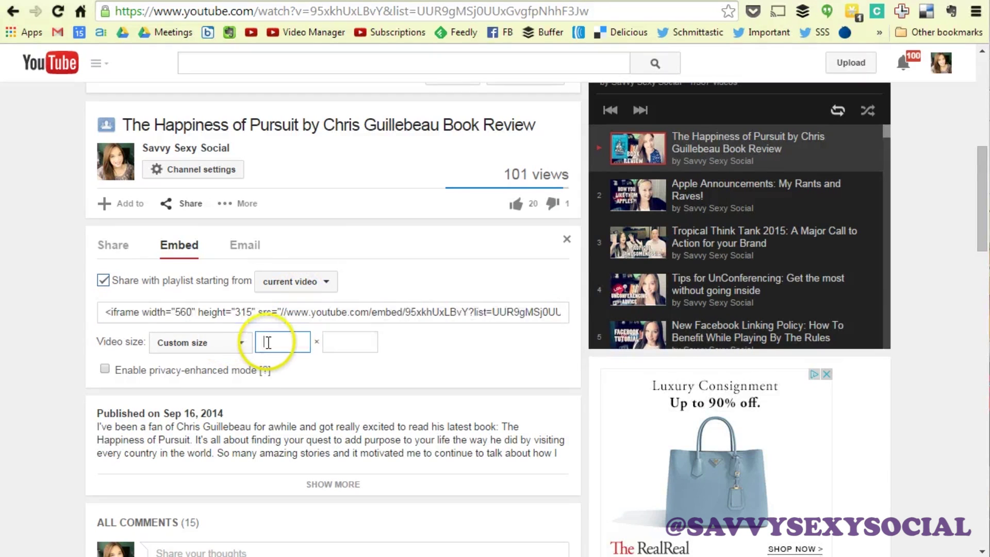
pyautogui.click(230, 342)
pyautogui.click(347, 315)
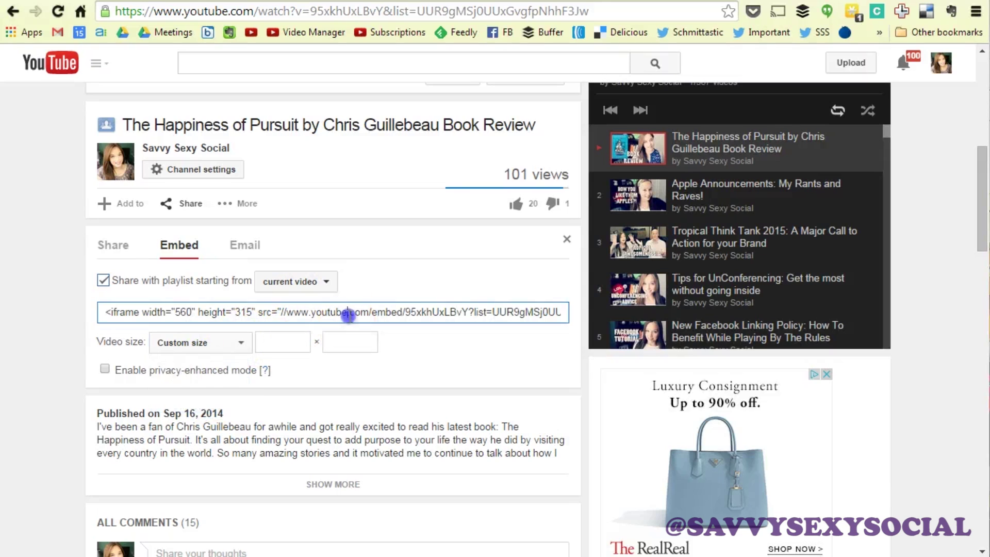
pyautogui.click(350, 315)
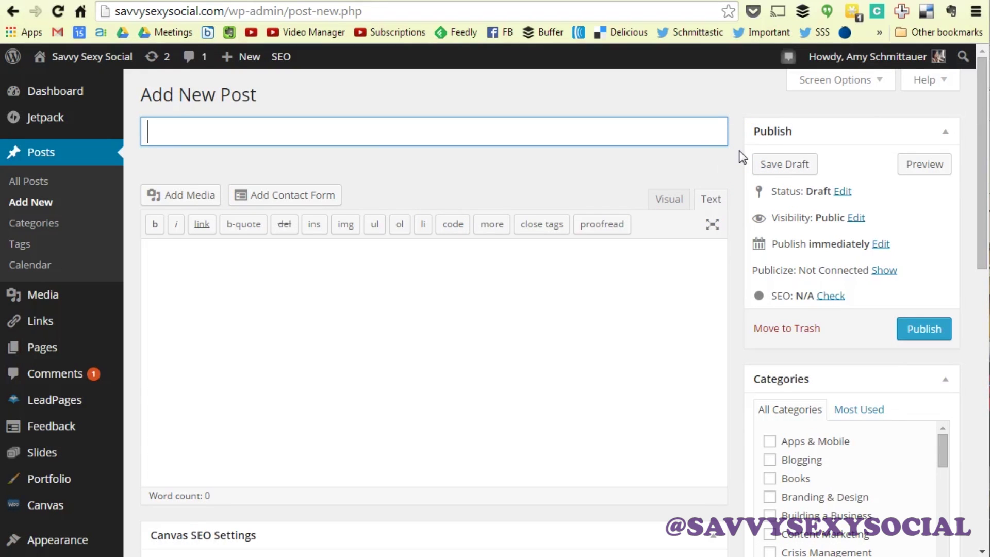
# - Paste the copied embed code into the new post's body in Visual mode
pyautogui.click(683, 198)
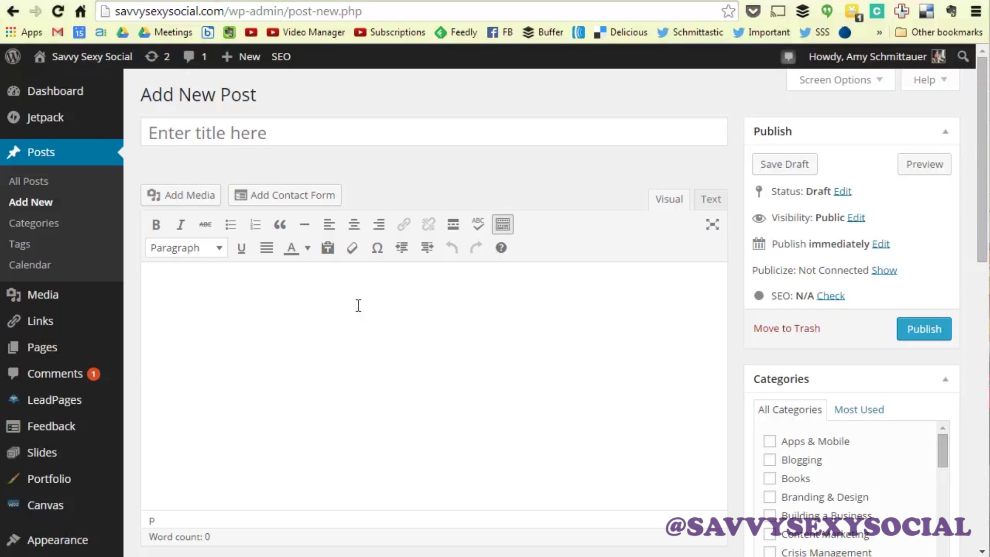
pyautogui.click(460, 358)
pyautogui.write('<iframe width="560" height="315" src="//www.youtube.com/embed/95xkhUxLBvY?list=UUR9gMSjoUUxGvgfpNhhF3Jw" frameborder="0" allowfullscreen></iframe>')
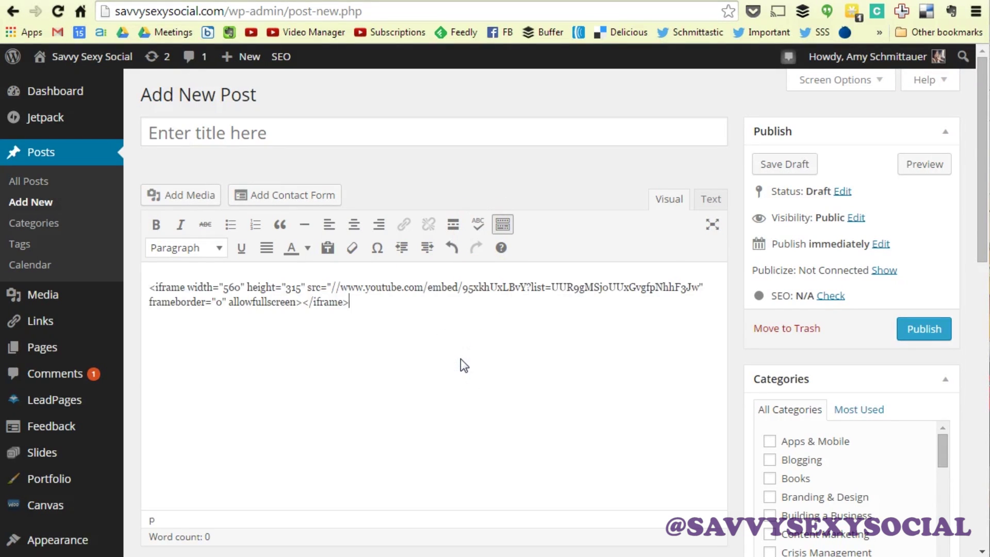
pyautogui.click(706, 198)
pyautogui.click(669, 198)
# - Delete the pasted embed code so the body is empty in the Text tab
pyautogui.click(352, 291)
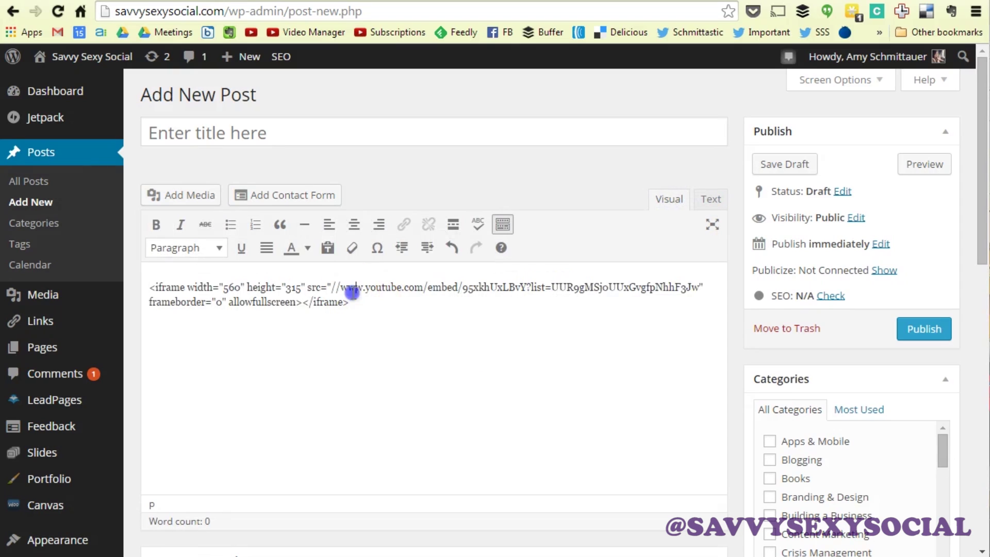
pyautogui.moveTo(349, 303); pyautogui.dragTo(146, 267)
pyautogui.press('BackSpace')
pyautogui.click(711, 200)
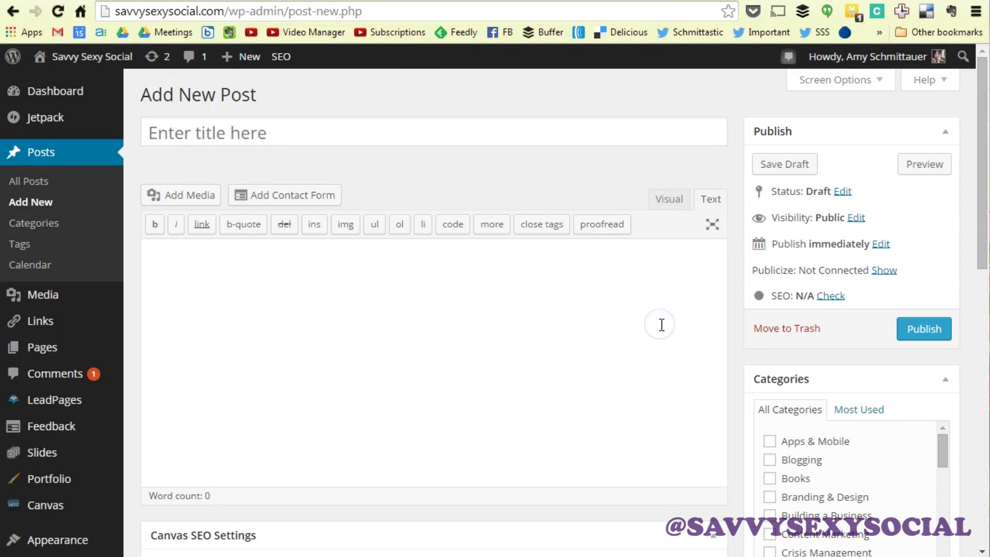
# - Paste the YouTube iframe code as raw HTML and check it in Visual view
pyautogui.hotkey('ctrl', 'v')
pyautogui.click(668, 199)
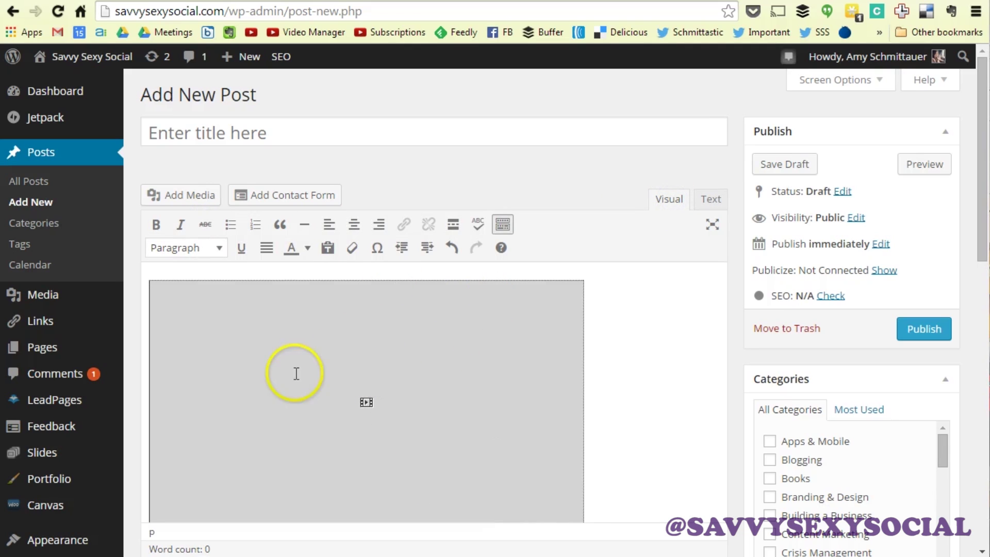
pyautogui.click(700, 202)
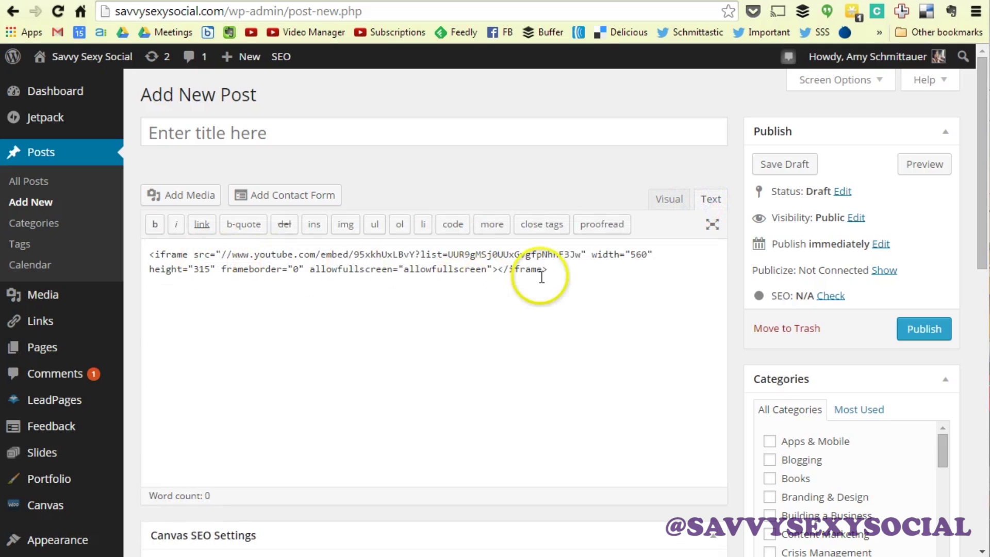
pyautogui.click(666, 200)
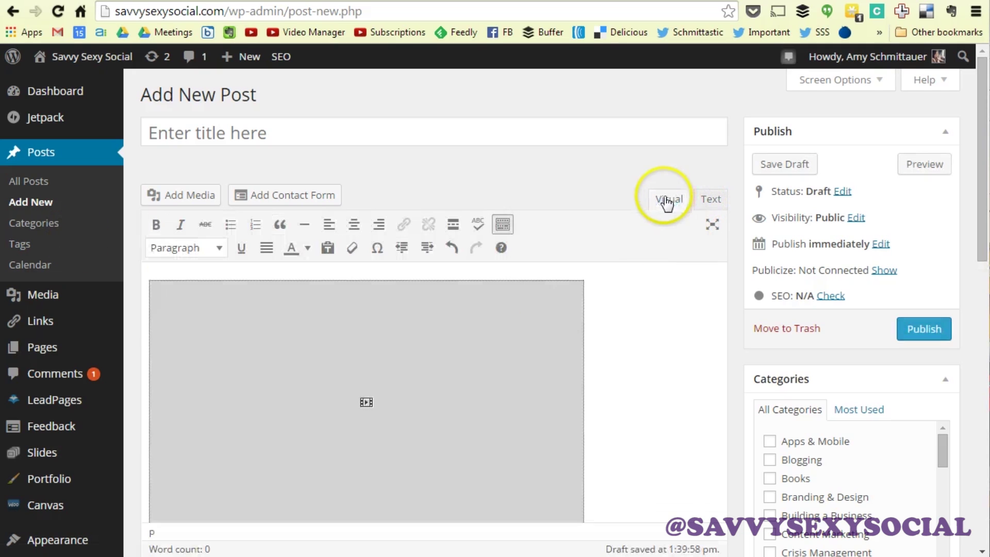
pyautogui.click(710, 201)
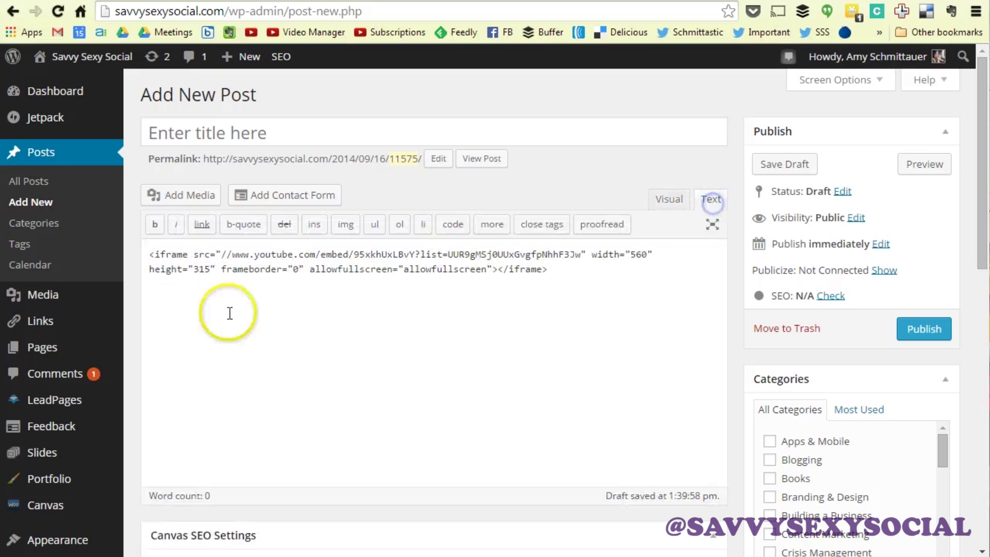
# - Add the filler line 'lksdhlkjsh' above the iframe code
pyautogui.click(149, 254)
pyautogui.press('Return')
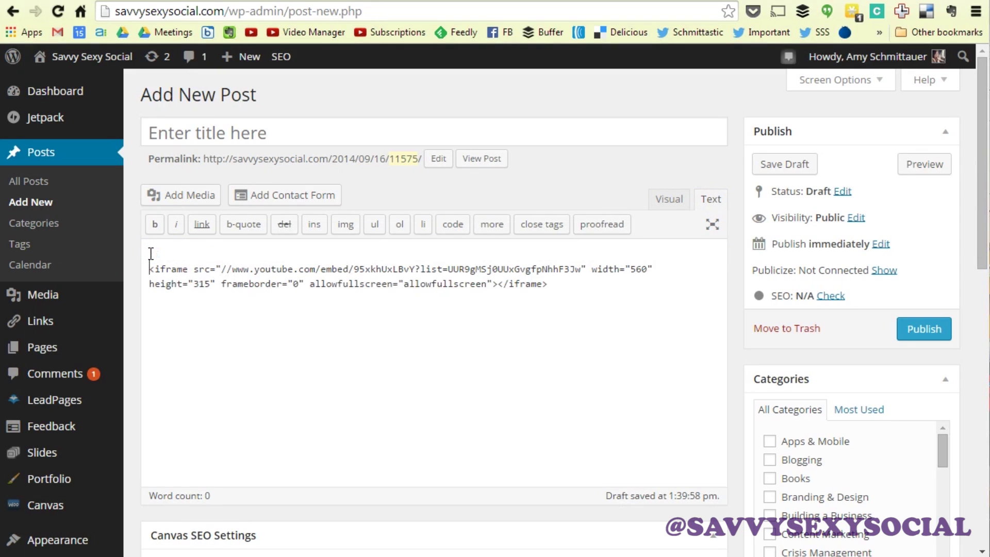
pyautogui.write('lksdhlkjsh')
pyautogui.click(593, 342)
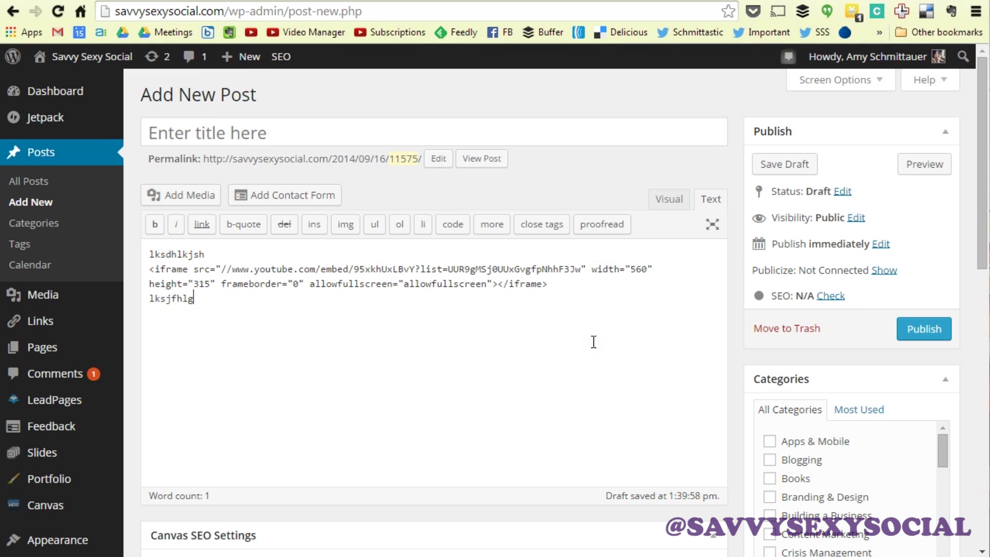
pyautogui.click(669, 199)
# - Replace the first filler line with 'Introduction' and start a new paragraph beneath it
pyautogui.doubleClick(242, 281)
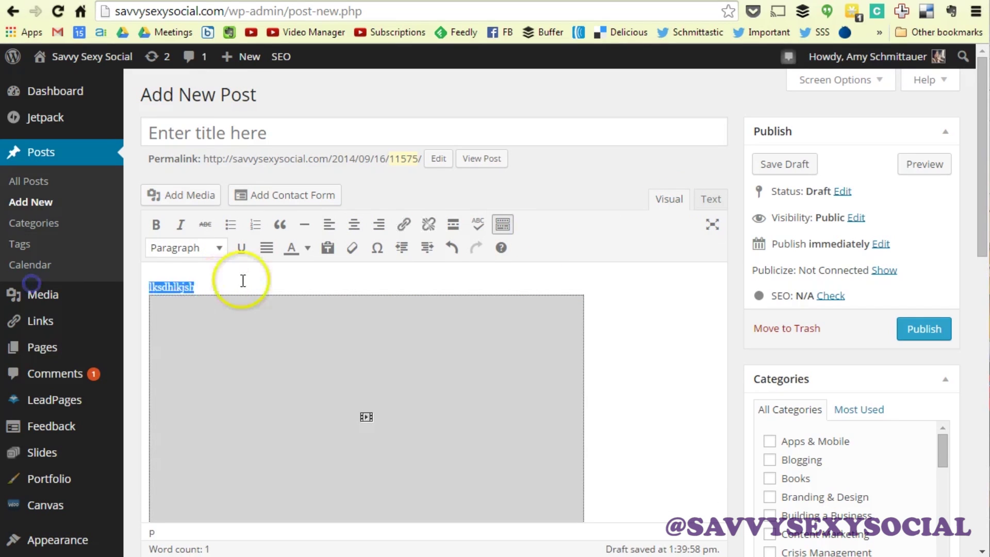
pyautogui.write('Intro')
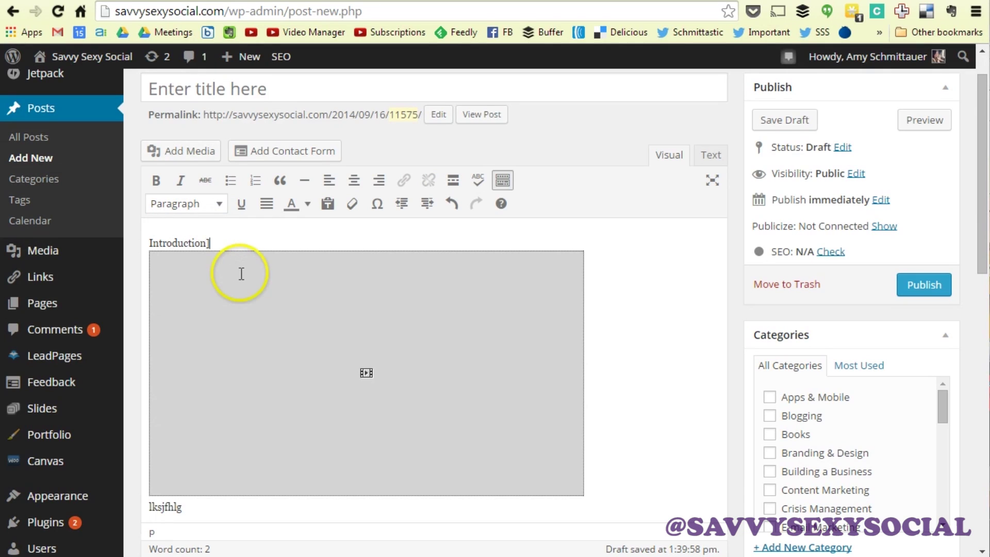
pyautogui.write('duction')
pyautogui.press('Return')
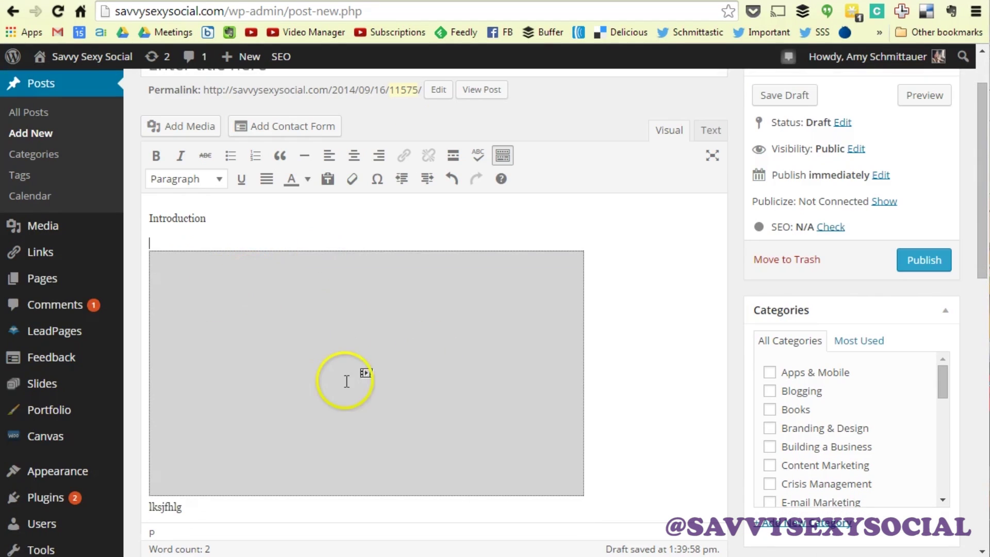
pyautogui.scroll(-1, 324, 382)
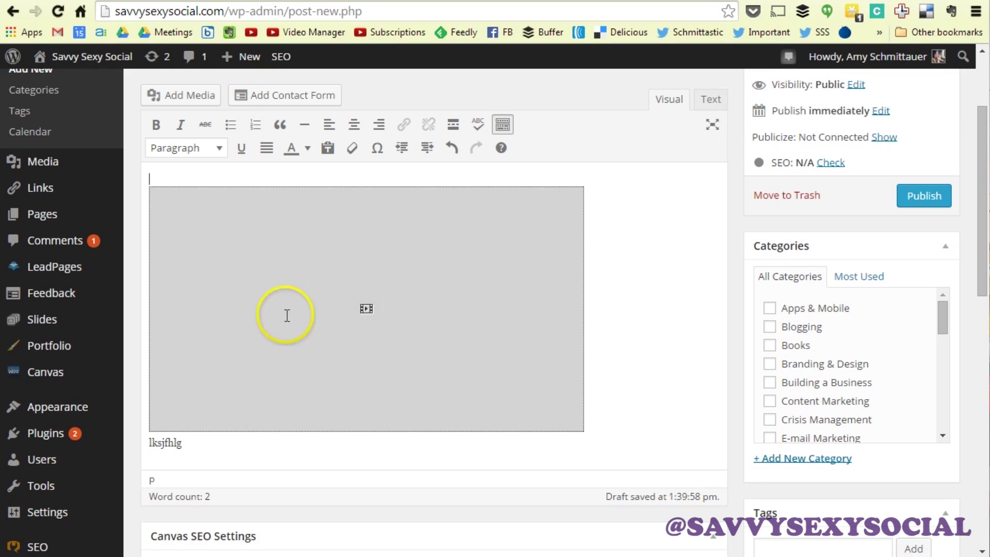
pyautogui.click(444, 314)
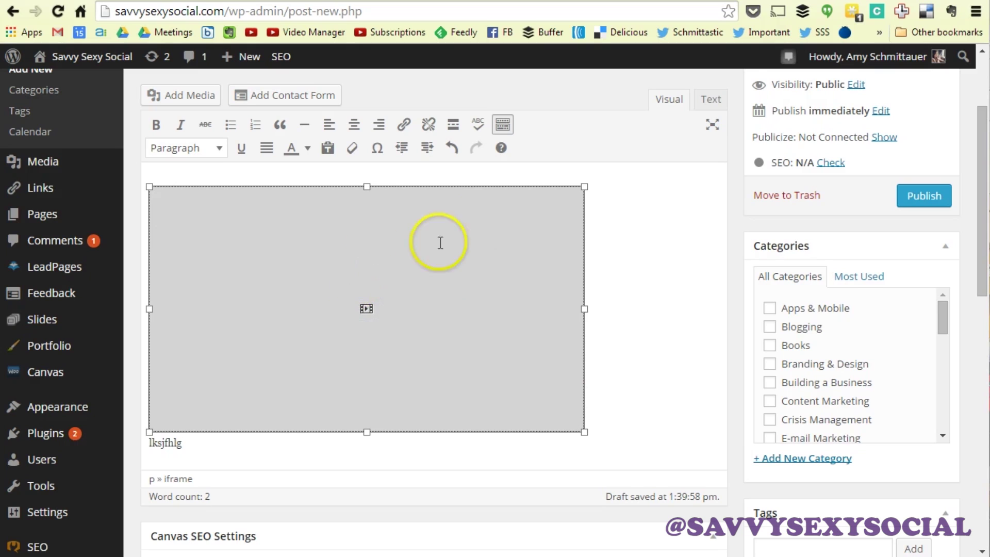
pyautogui.scroll(2, 438, 268)
pyautogui.scroll(-3, 425, 361)
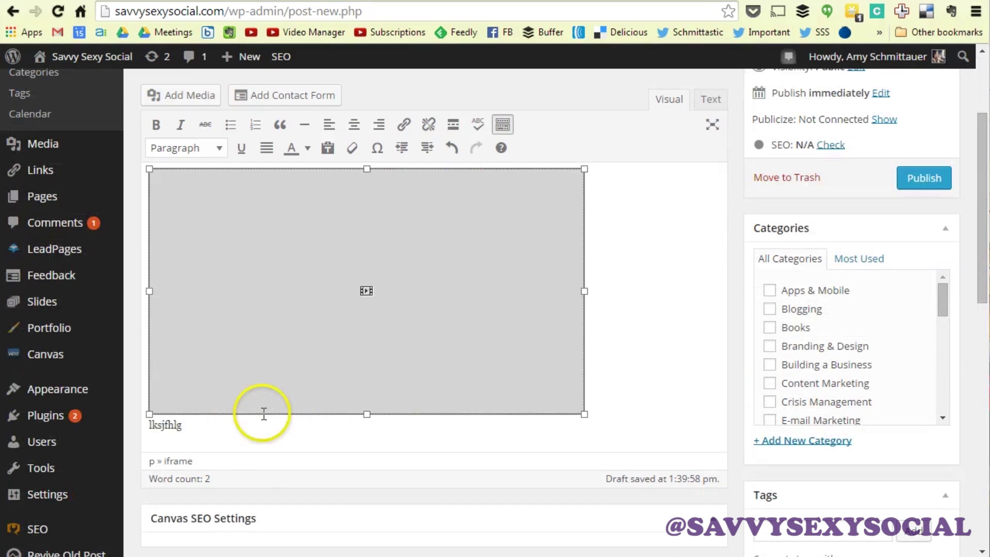
pyautogui.scroll(3, 861, 166)
pyautogui.scroll(-1, 340, 348)
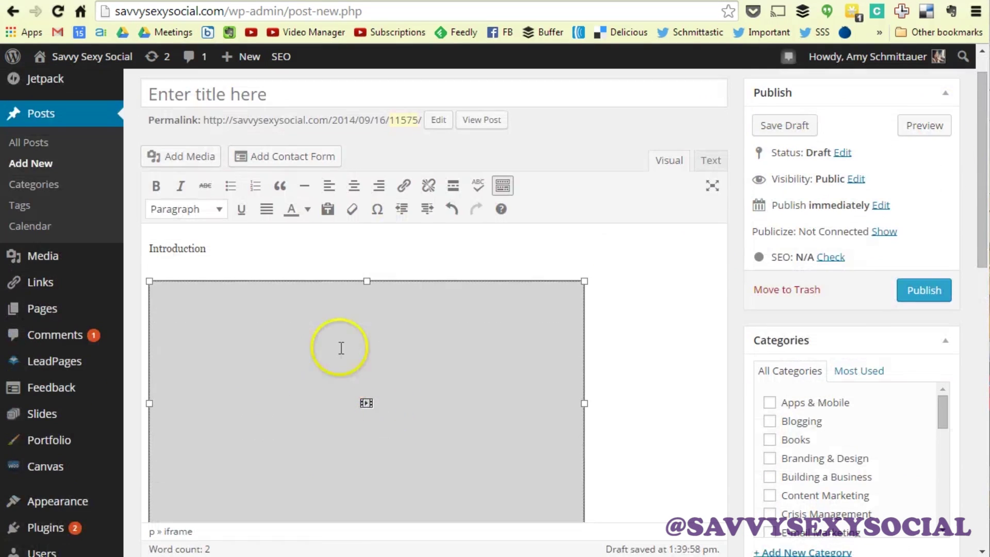
pyautogui.scroll(-3, 391, 380)
# - Add filler paragraphs 'klhsdlkgj' and 'lkadglkj' below the video and preview the draft
pyautogui.doubleClick(161, 376)
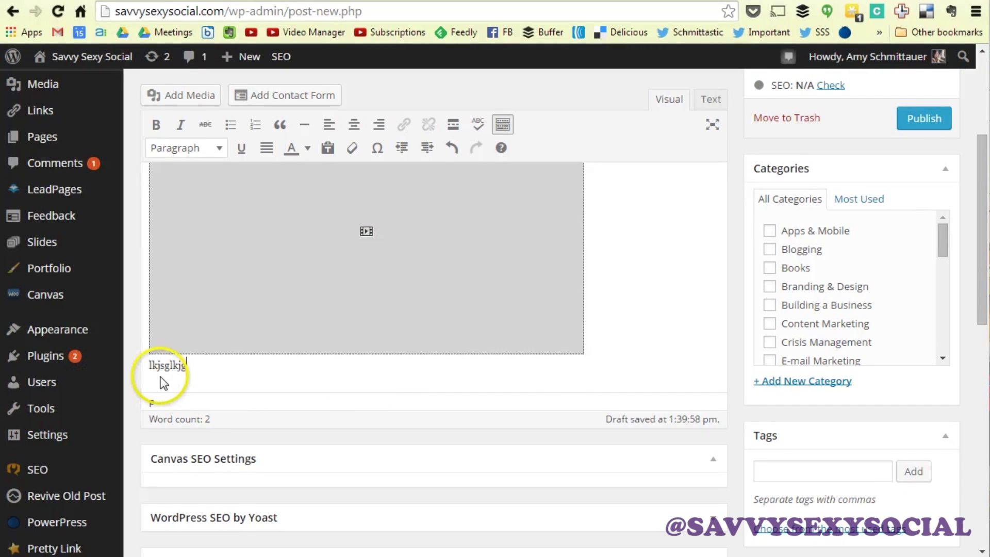
pyautogui.click(189, 375)
pyautogui.write('klhs')
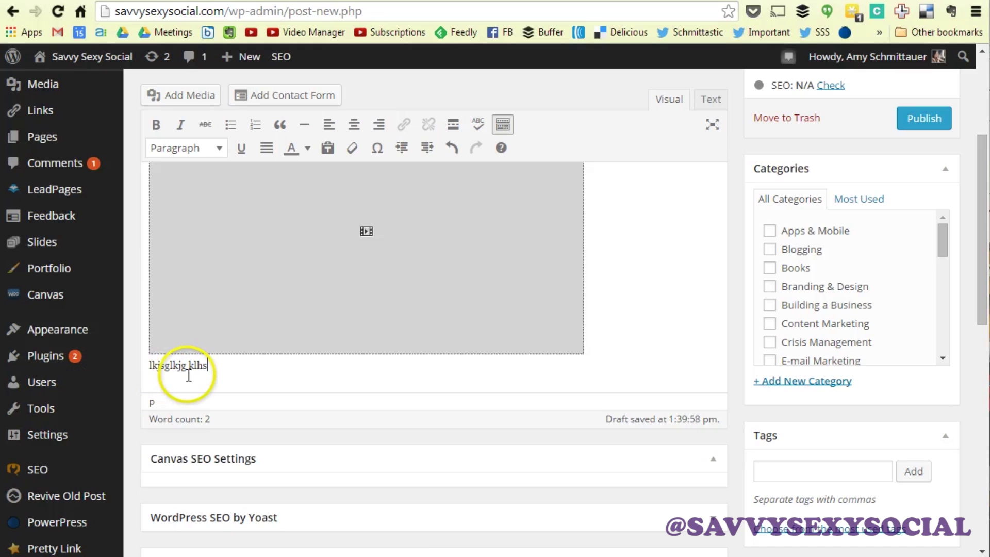
pyautogui.write('dlkgj')
pyautogui.press('Return')
pyautogui.write('lkadglkj')
pyautogui.press('Return')
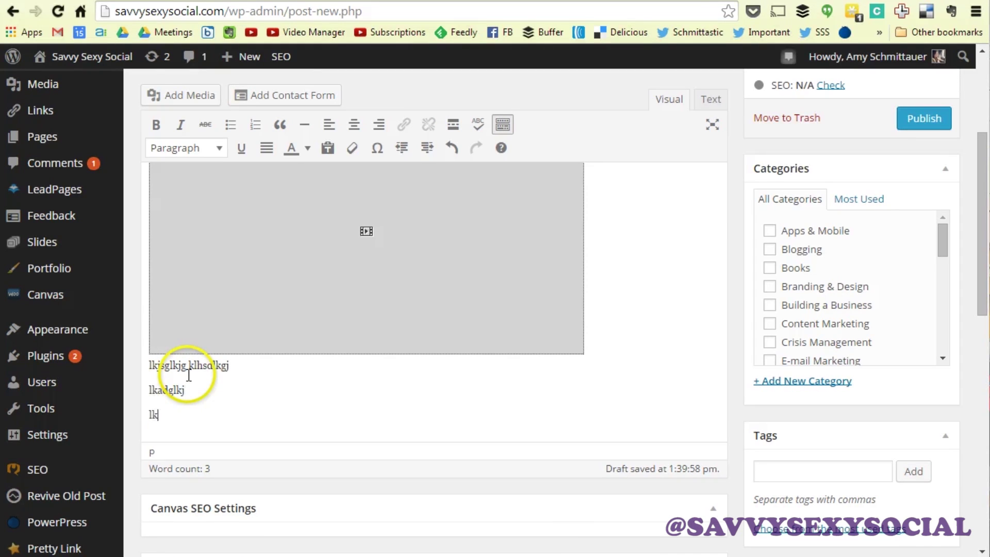
pyautogui.scroll(4, 753, 412)
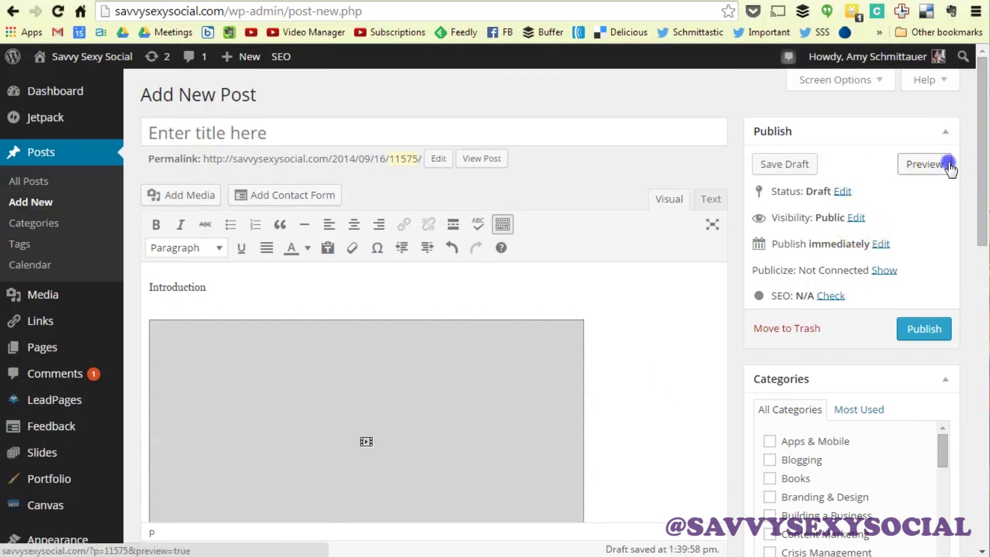
pyautogui.click(947, 164)
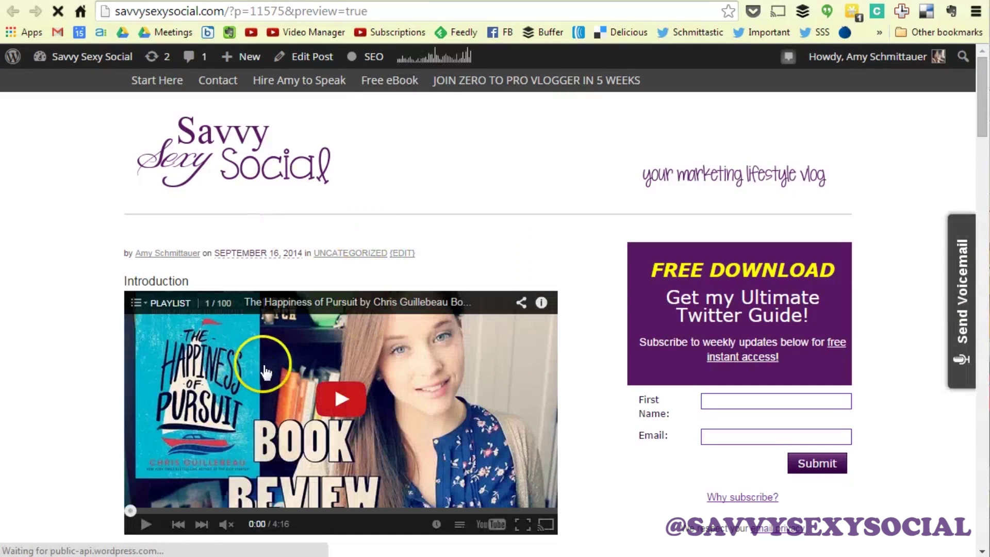
# - Scroll the preview showing the video under Introduction, then close the preview tab
pyautogui.scroll(-5, 351, 379)
pyautogui.scroll(5, 349, 381)
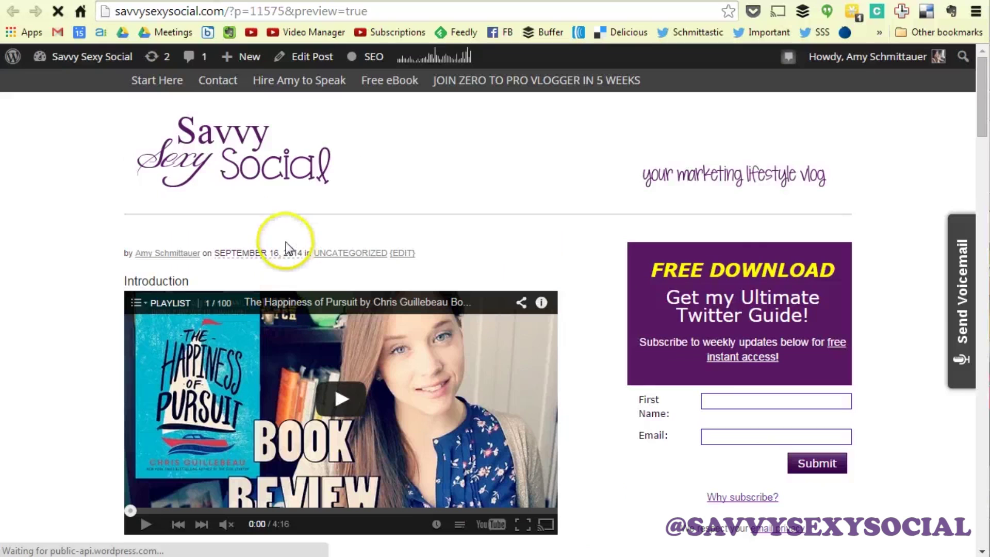
pyautogui.hotkey('ctrl', 'w')
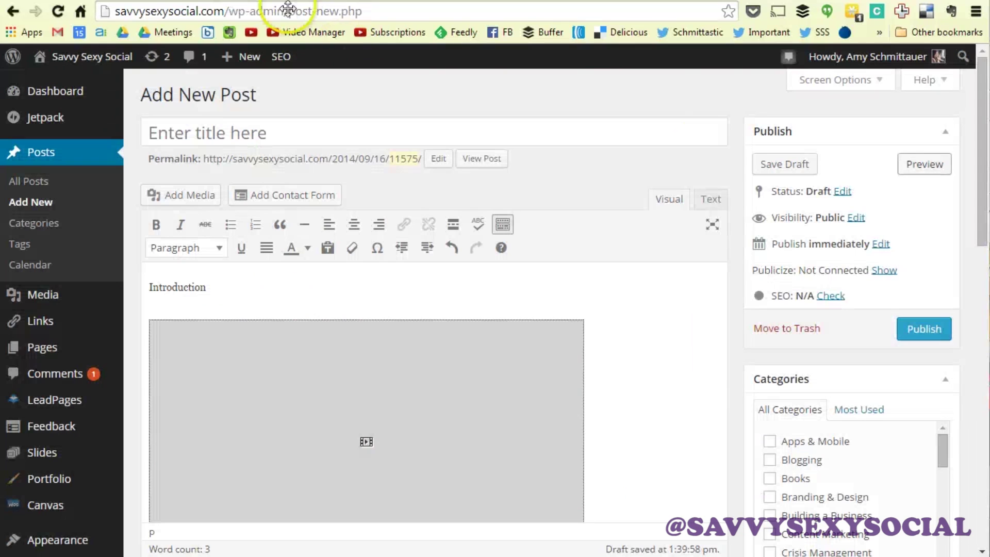
# - In the Text tab, put <center> before the iframe and </center> after it
pyautogui.click(709, 198)
pyautogui.click(149, 268)
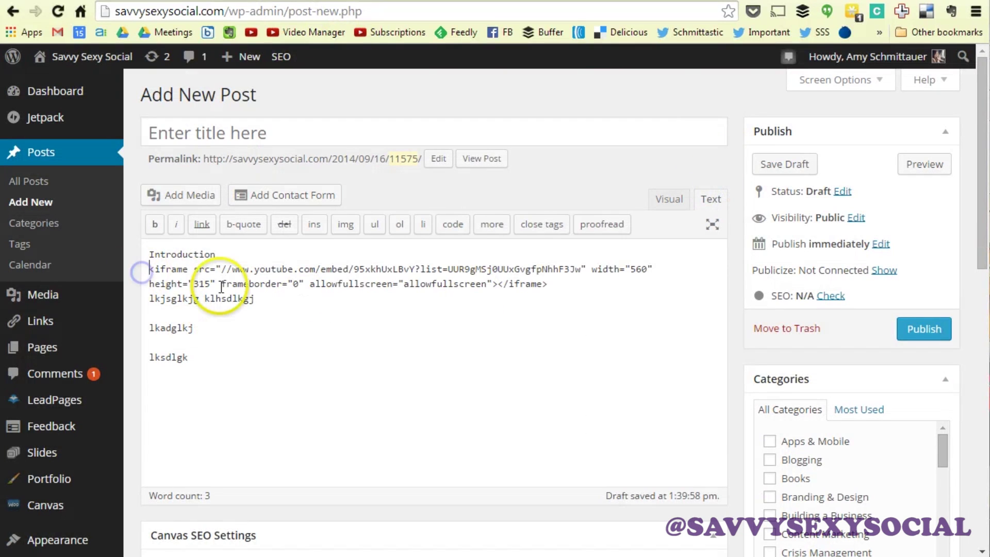
pyautogui.write('<center>')
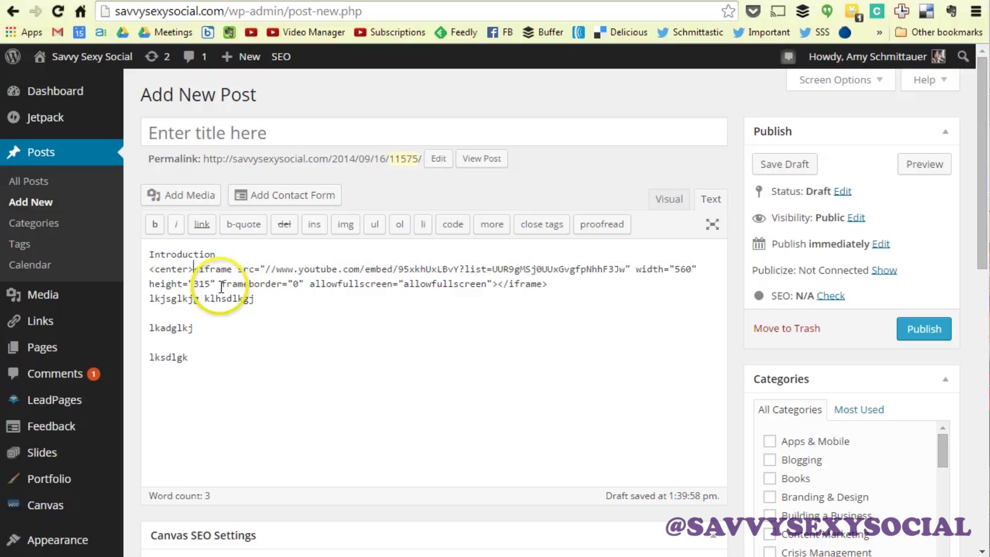
pyautogui.click(586, 278)
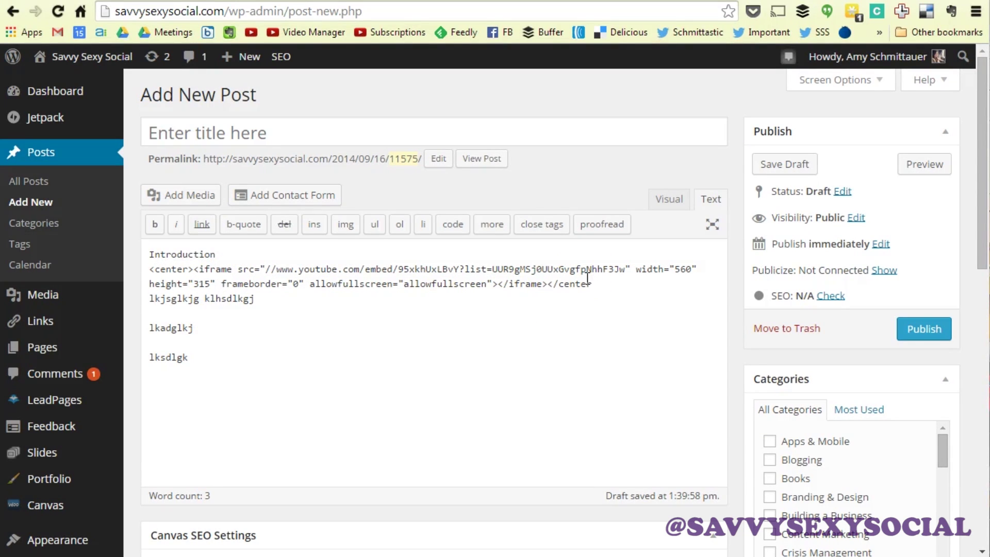
pyautogui.click(664, 295)
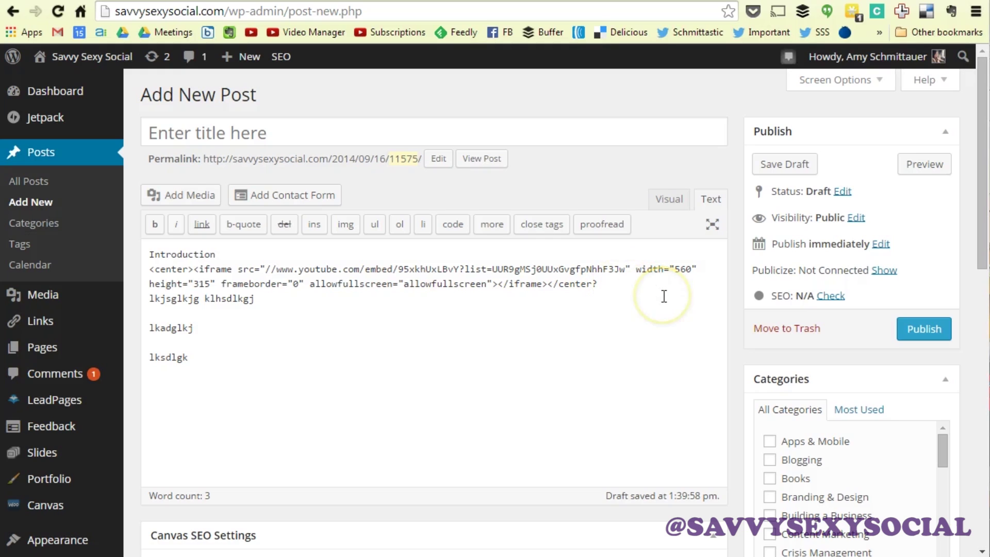
pyautogui.click(647, 288)
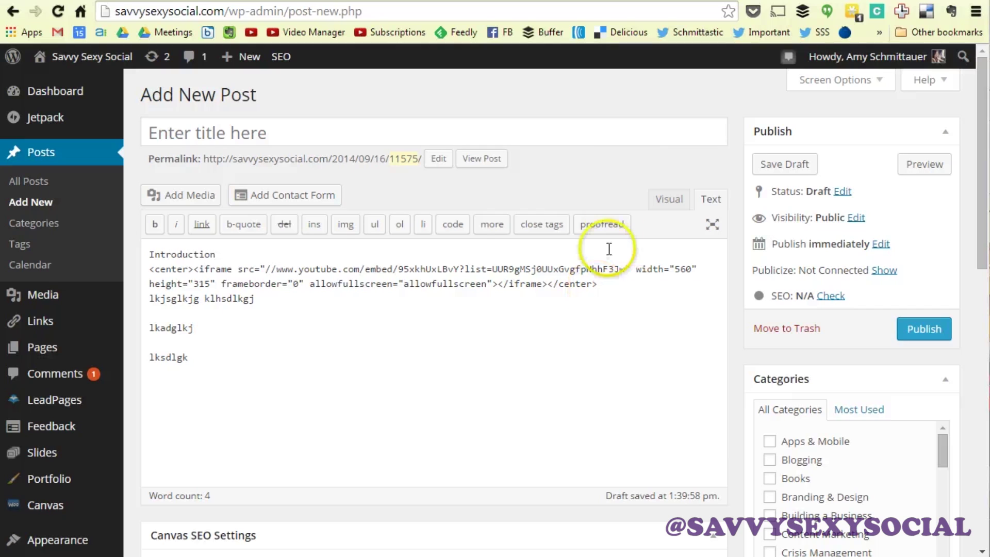
# - Check the centered video in Visual view, then return to the Text tab
pyautogui.click(666, 200)
pyautogui.click(423, 327)
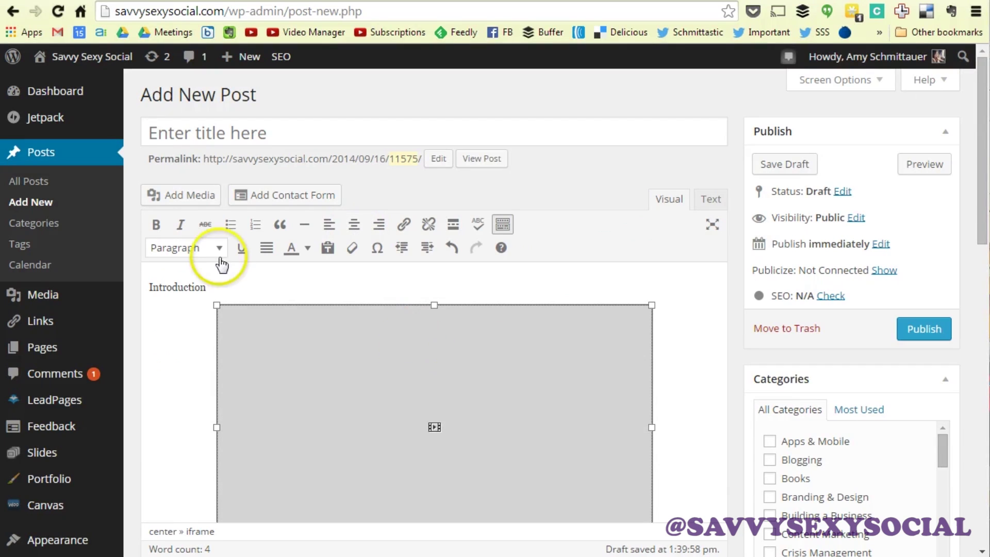
pyautogui.click(694, 195)
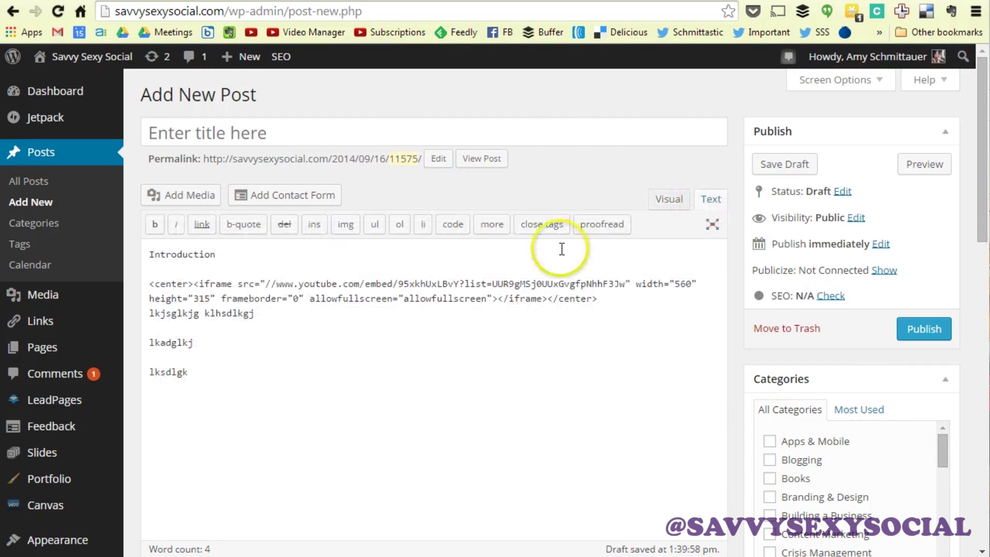
# - Select the center tags and move the closing </center> tag within the HTML
pyautogui.click(189, 283)
pyautogui.moveTo(189, 283); pyautogui.dragTo(150, 282)
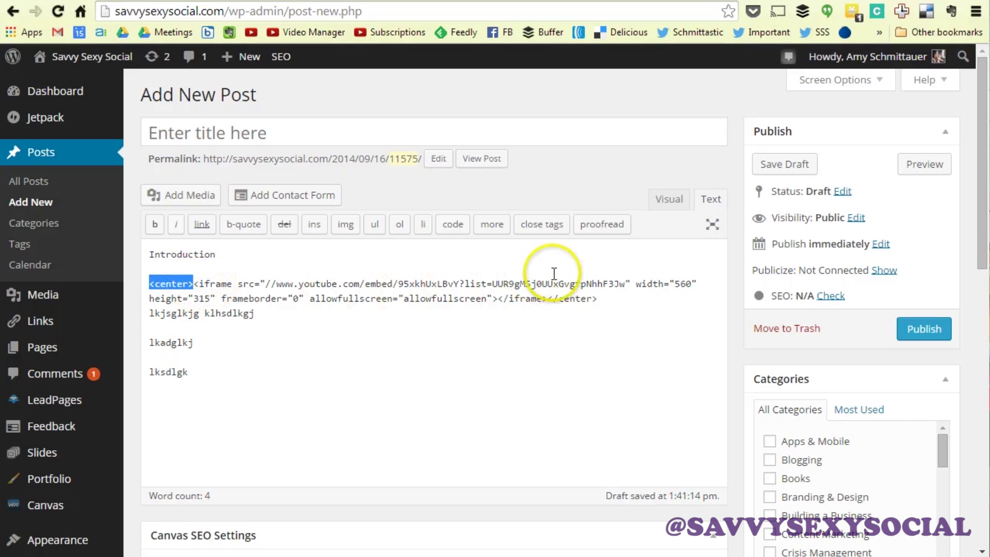
pyautogui.moveTo(558, 298); pyautogui.dragTo(545, 299)
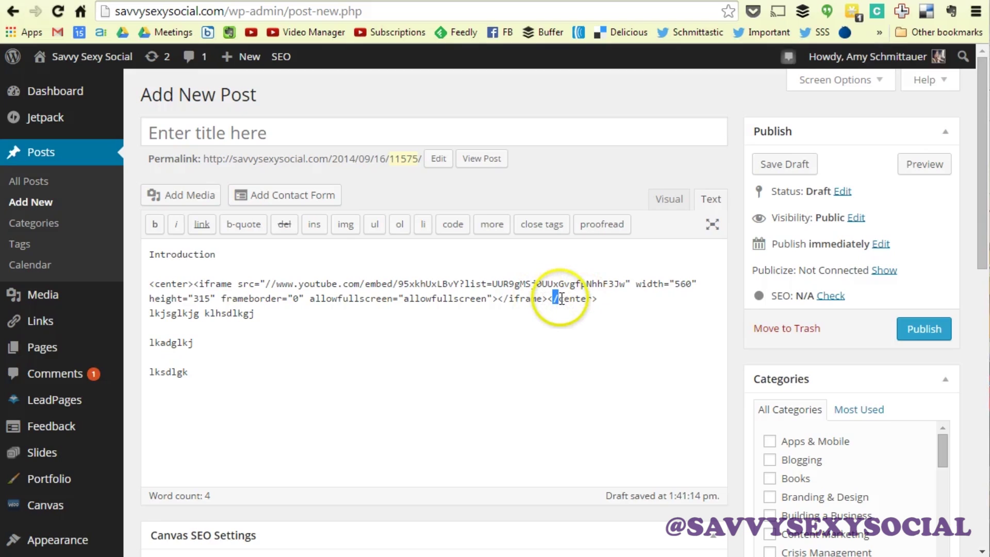
pyautogui.click(551, 298)
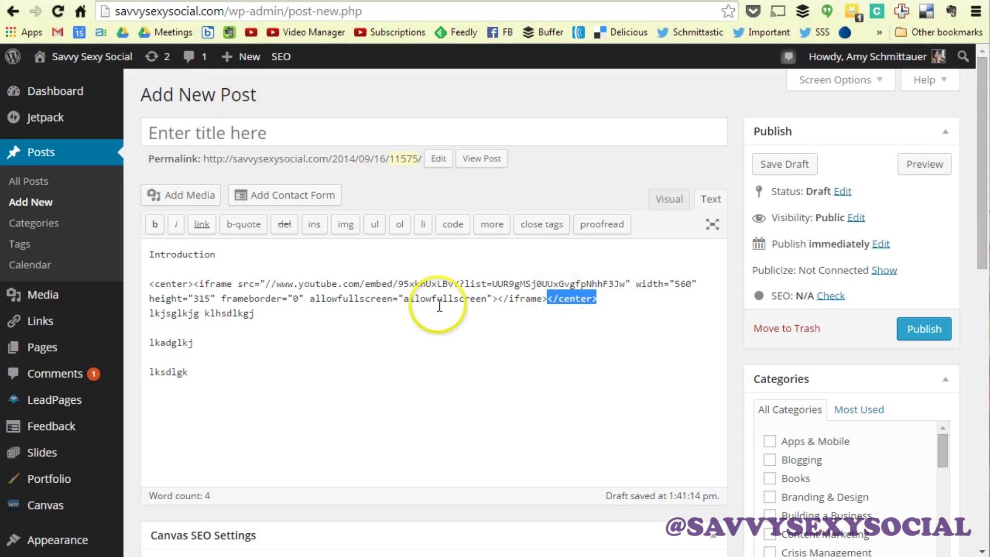
pyautogui.moveTo(548, 299); pyautogui.dragTo(622, 301)
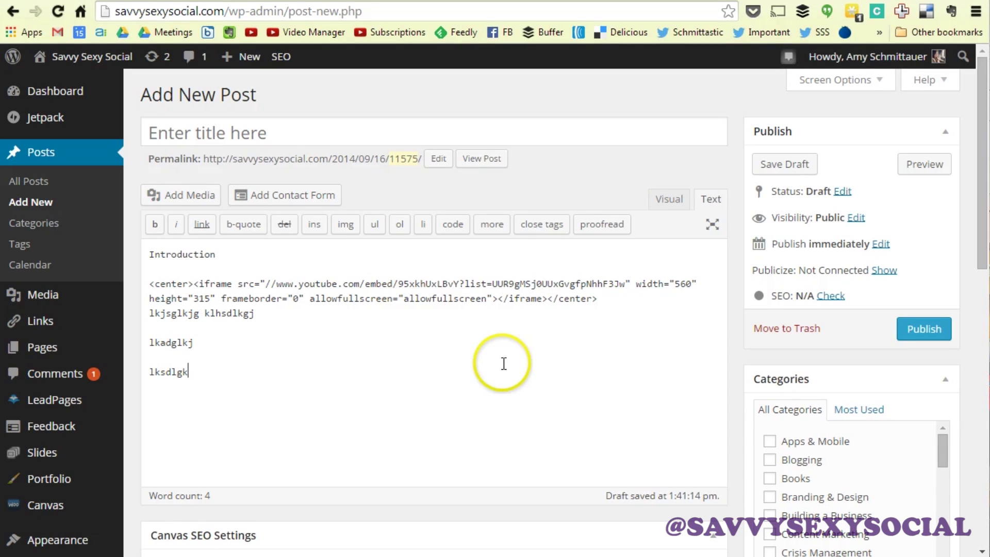
pyautogui.write('</center>')
pyautogui.moveTo(547, 299); pyautogui.dragTo(598, 299)
pyautogui.press('BackSpace')
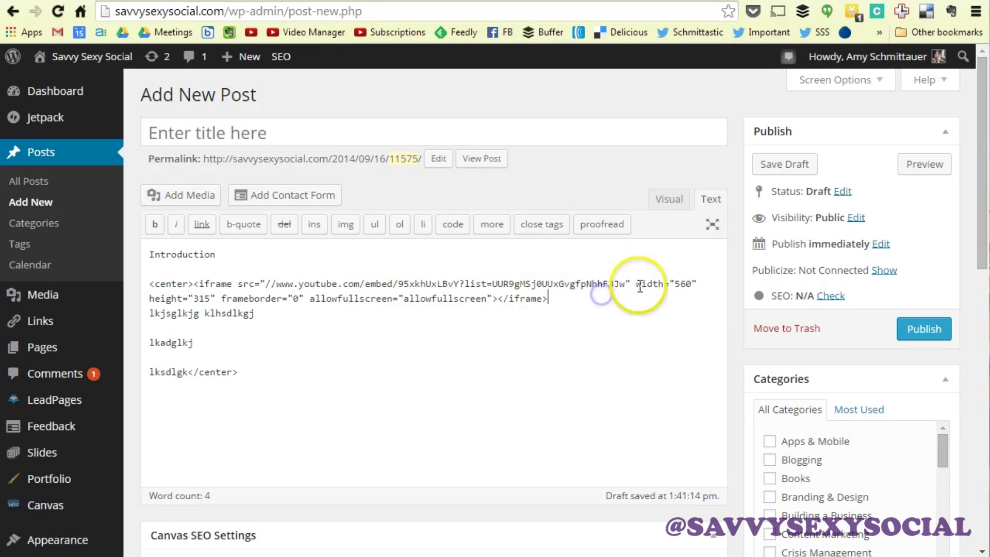
# - Check the layout in Visual, then reposition </center> right after the iframe code
pyautogui.click(669, 206)
pyautogui.scroll(-7, 464, 393)
pyautogui.scroll(6, 508, 303)
pyautogui.click(710, 155)
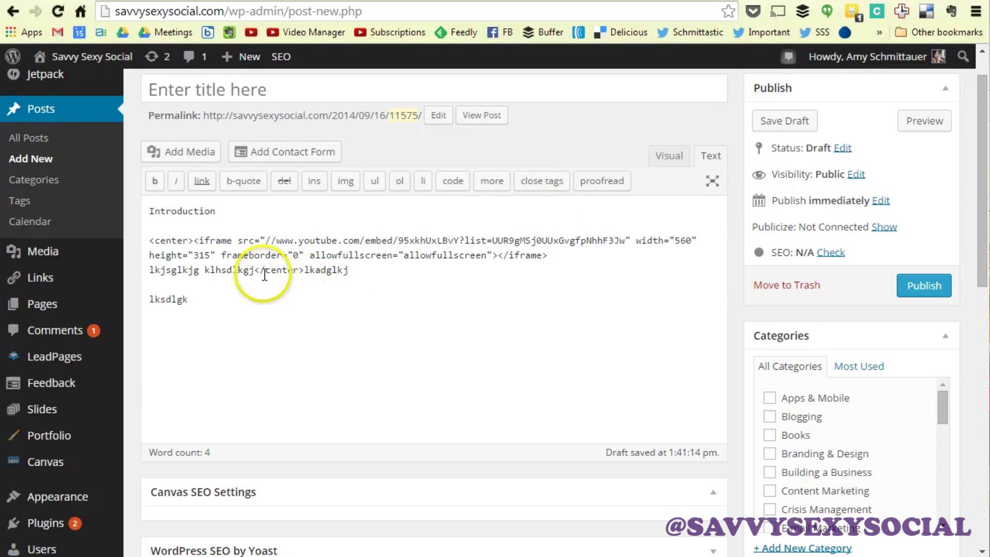
pyautogui.moveTo(253, 270); pyautogui.dragTo(299, 269)
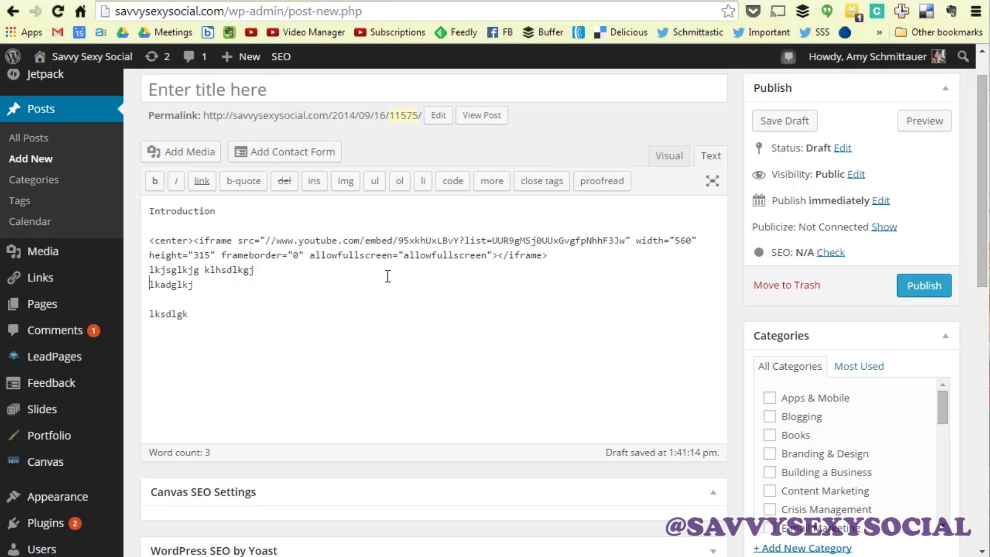
pyautogui.click(523, 254)
# - Verify in Visual view that only the video is centered, with filler lines directly beneath
pyautogui.click(669, 155)
pyautogui.scroll(-5, 521, 340)
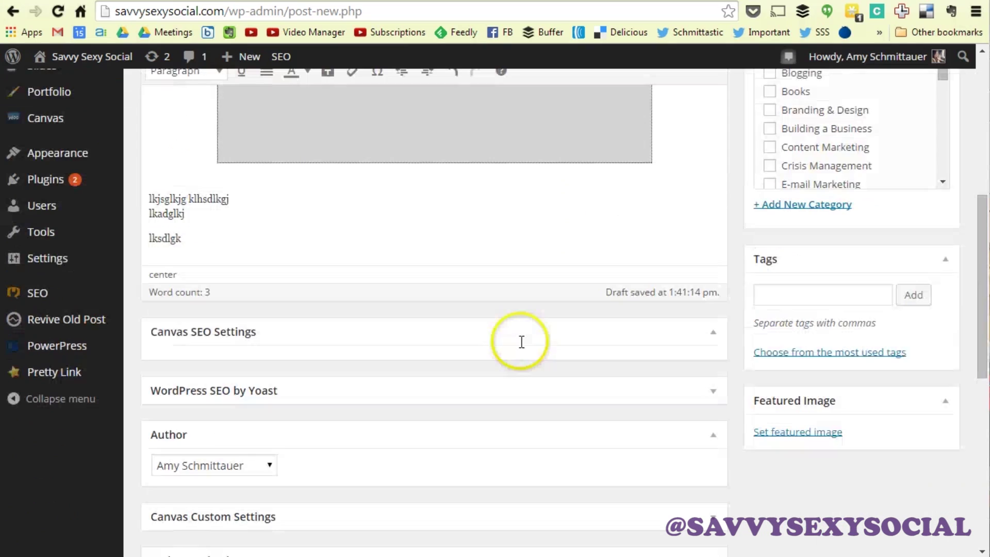
pyautogui.scroll(3, 469, 208)
pyautogui.scroll(4, 469, 208)
pyautogui.click(710, 127)
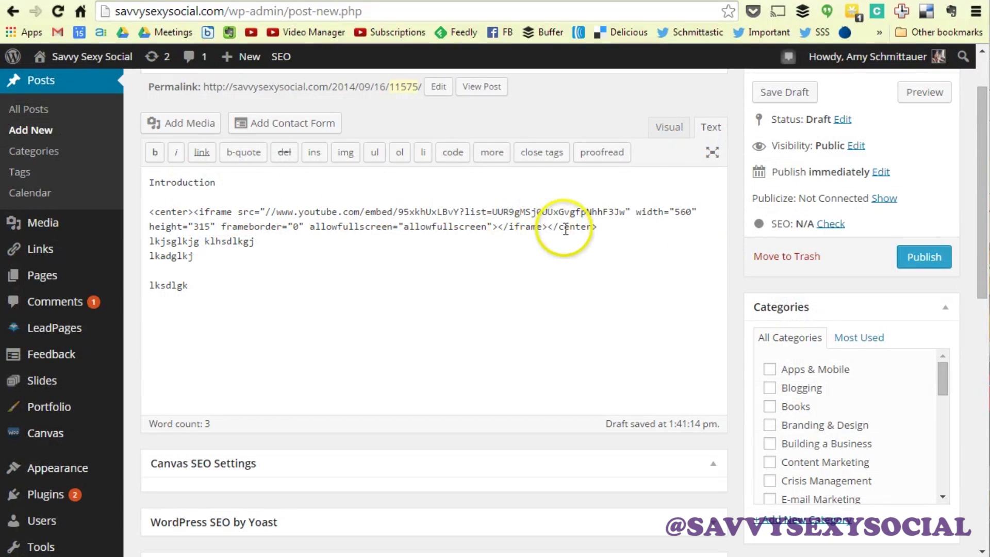
pyautogui.scroll(2, 897, 309)
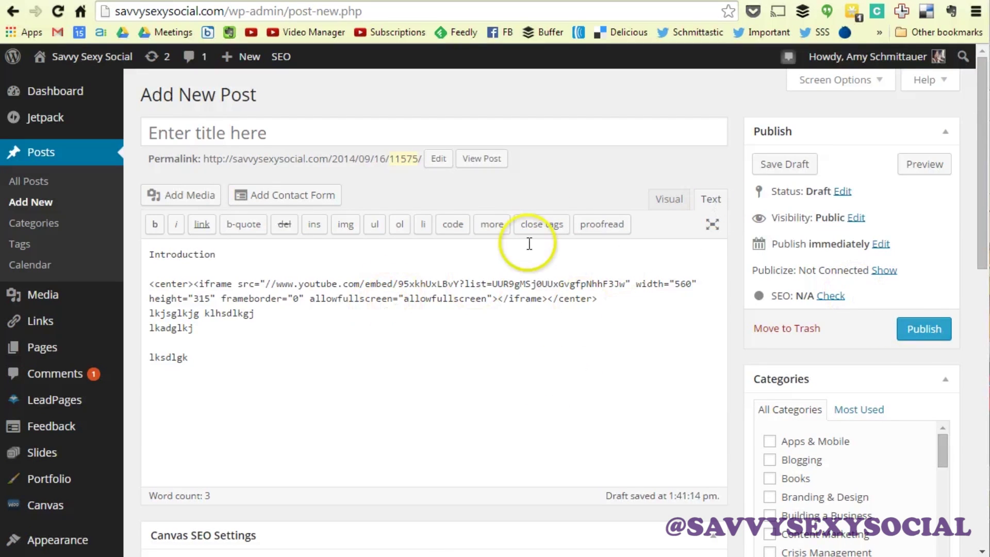
pyautogui.click(670, 206)
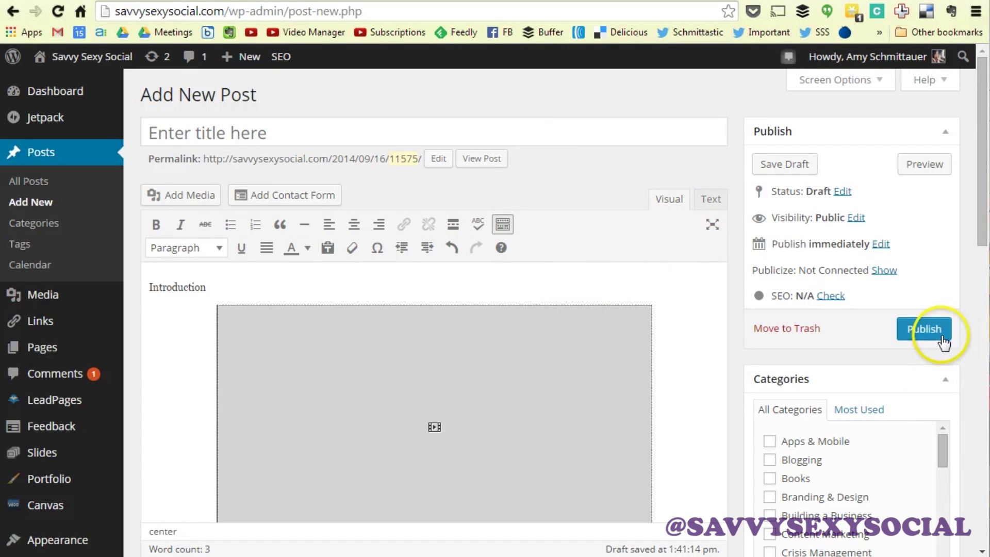
pyautogui.click(709, 197)
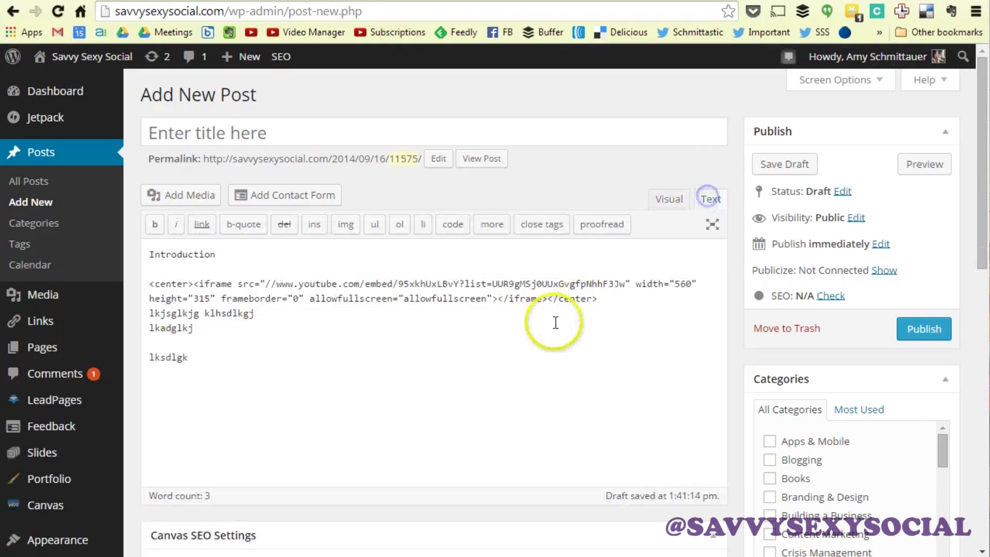
# - Open twitter.com in a new tab and expand the tweet about Gmail being partially down
pyautogui.hotkey('ctrl', 't')
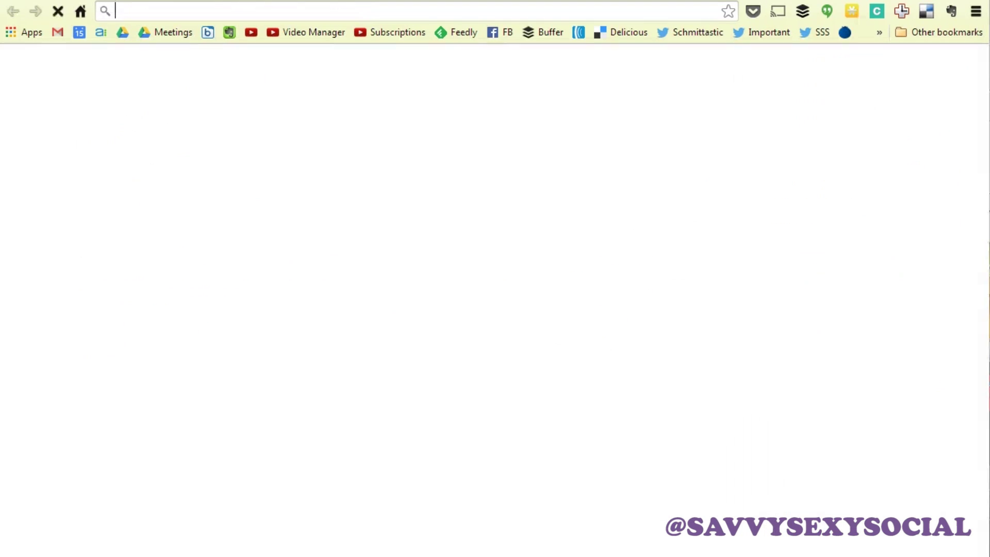
pyautogui.write('twitter.com')
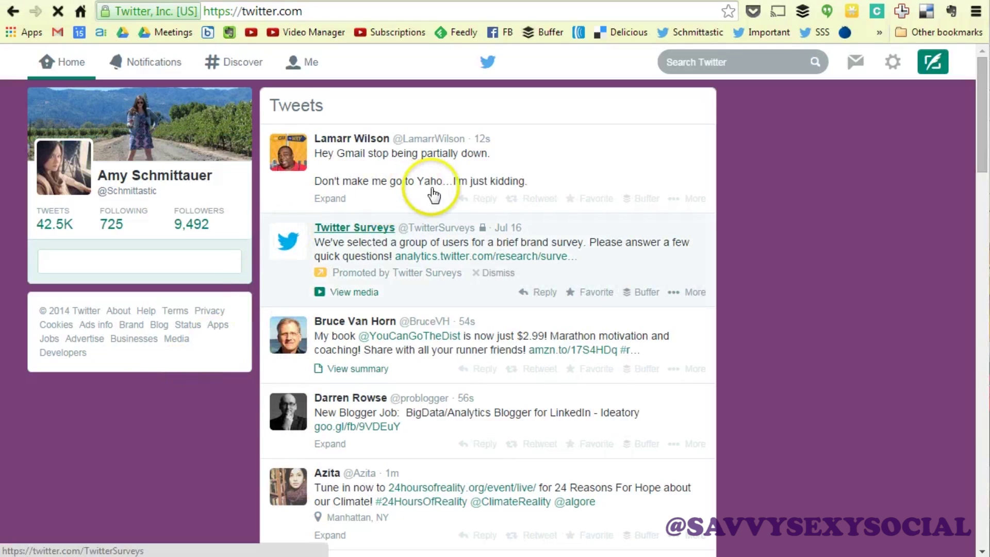
pyautogui.click(538, 176)
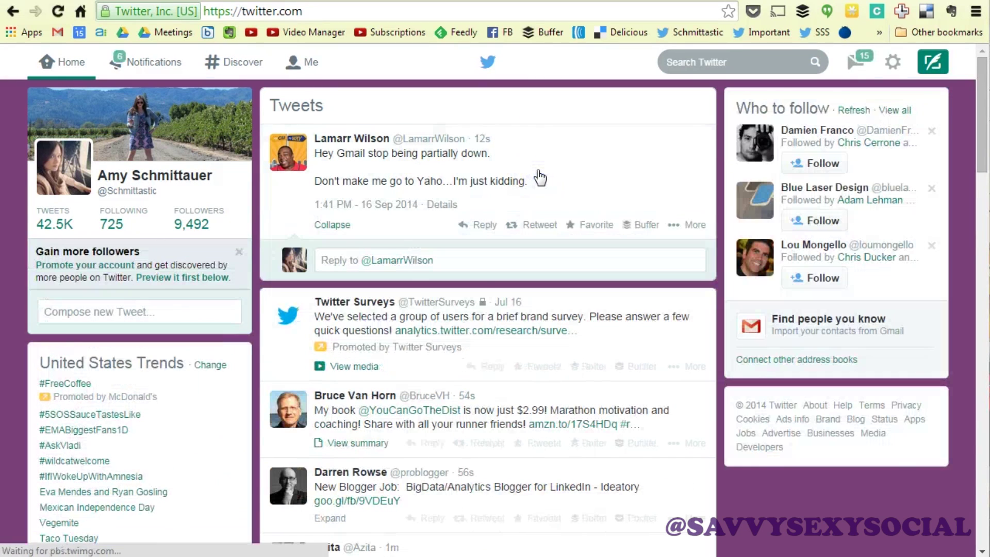
# - Copy the tweet's Embed Tweet code and place the caret below the WordPress filler text
pyautogui.click(693, 225)
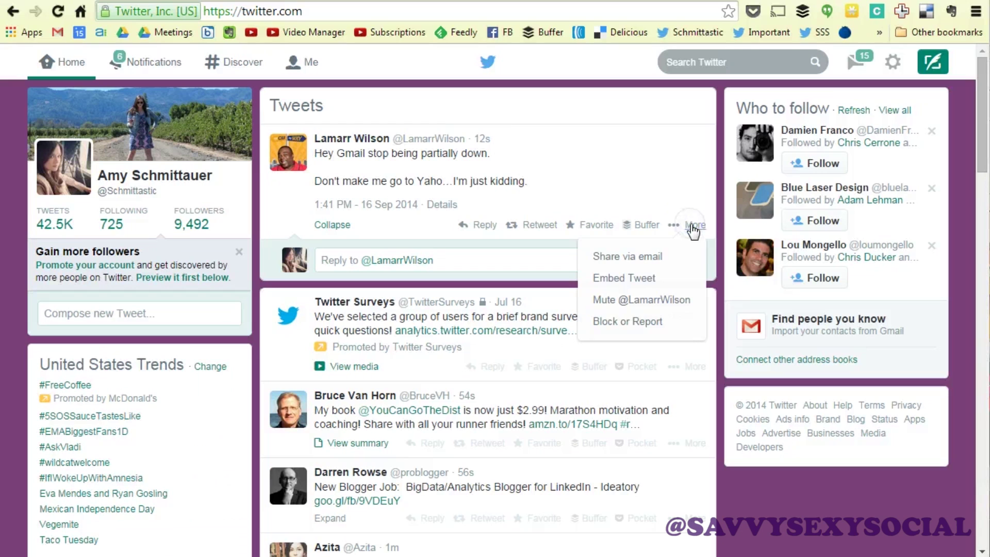
pyautogui.click(667, 279)
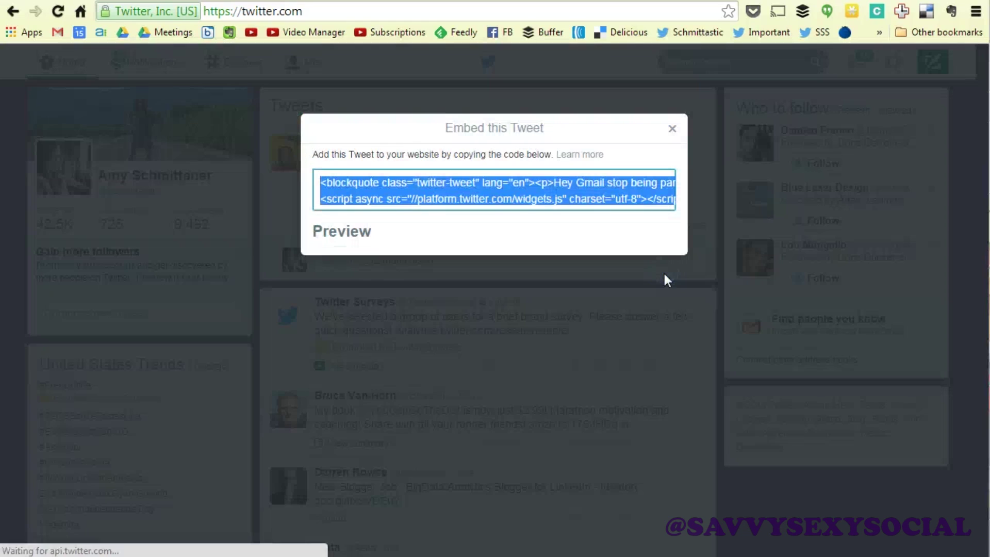
pyautogui.rightClick(562, 182)
pyautogui.click(599, 252)
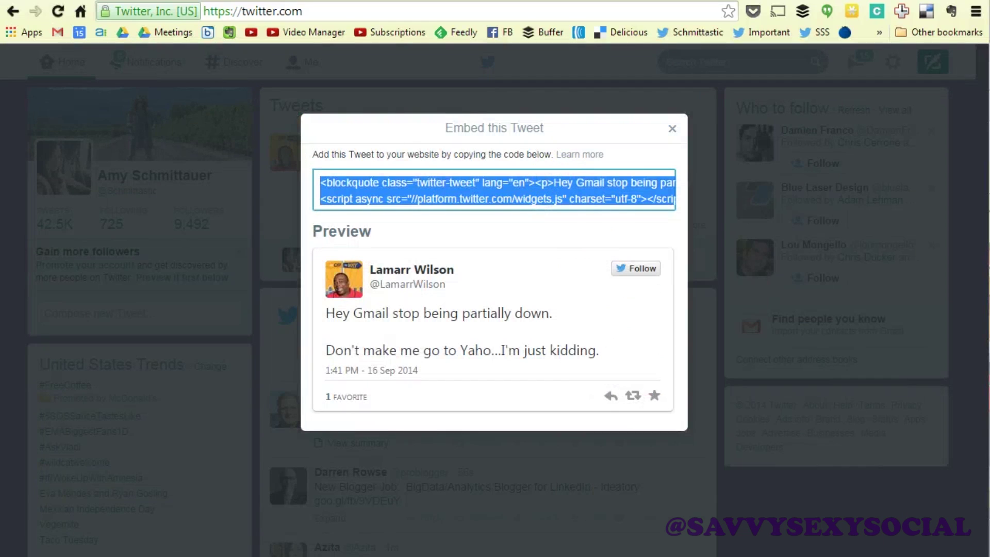
pyautogui.click(471, 326)
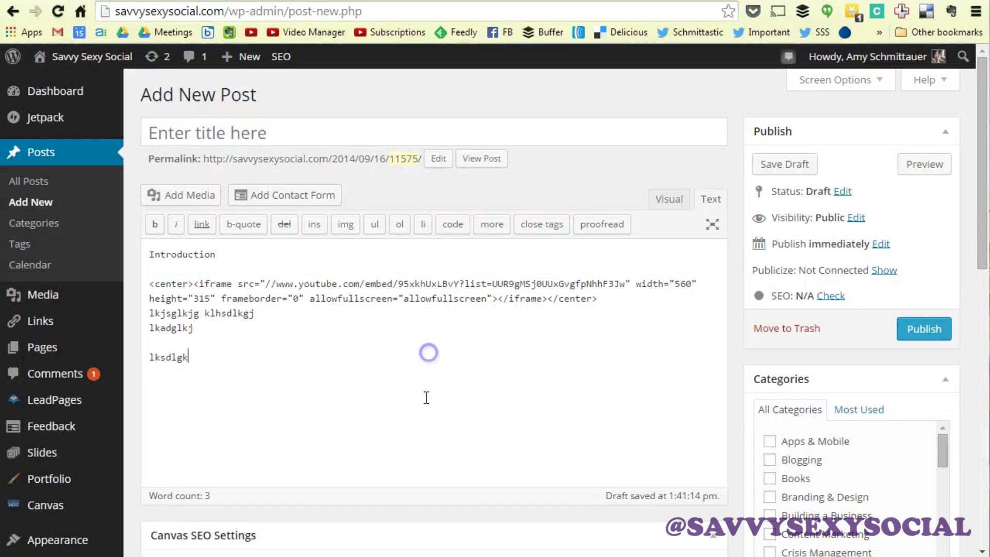
pyautogui.click(420, 407)
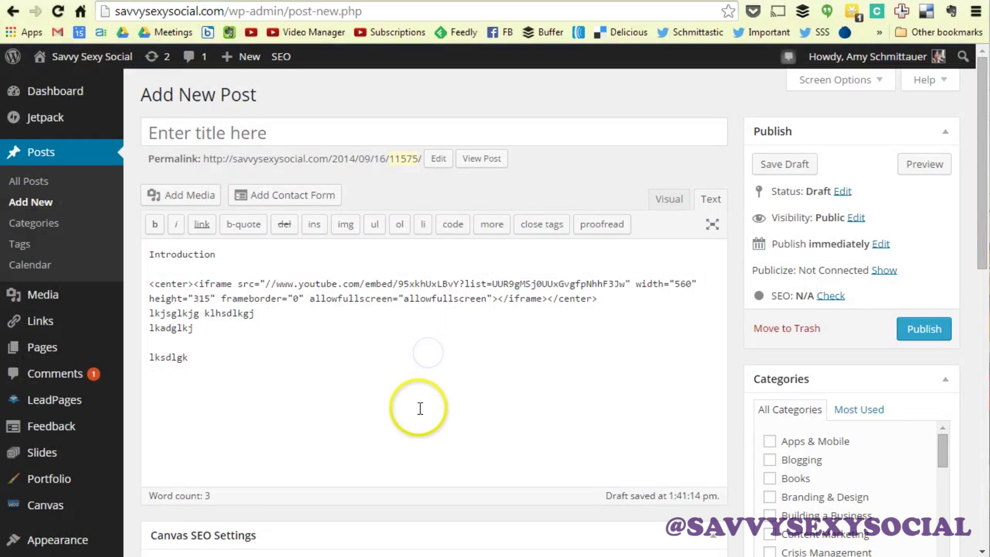
# - Paste the tweet embed code below the filler text and review the post preview
pyautogui.hotkey('ctrl', 'v')
pyautogui.click(915, 164)
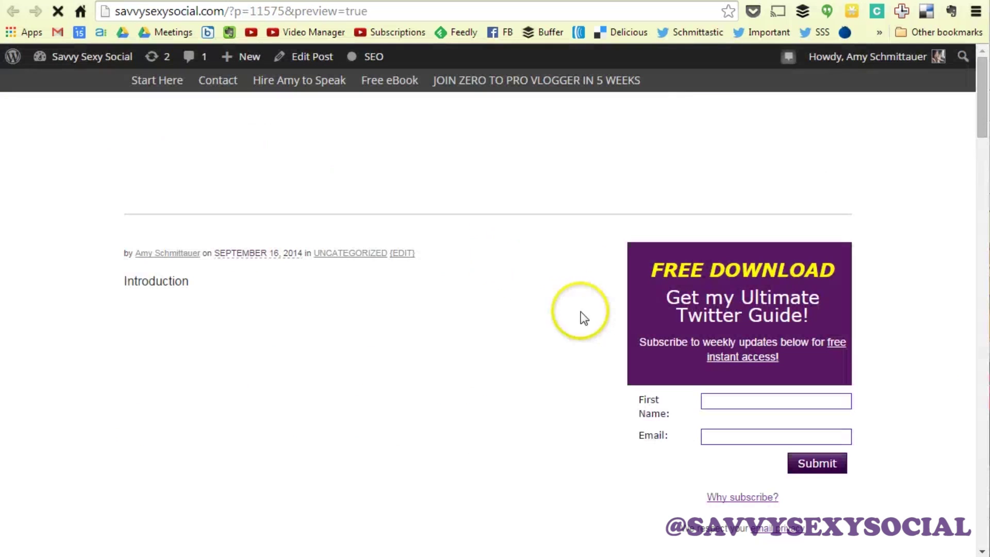
pyautogui.scroll(-9, 418, 274)
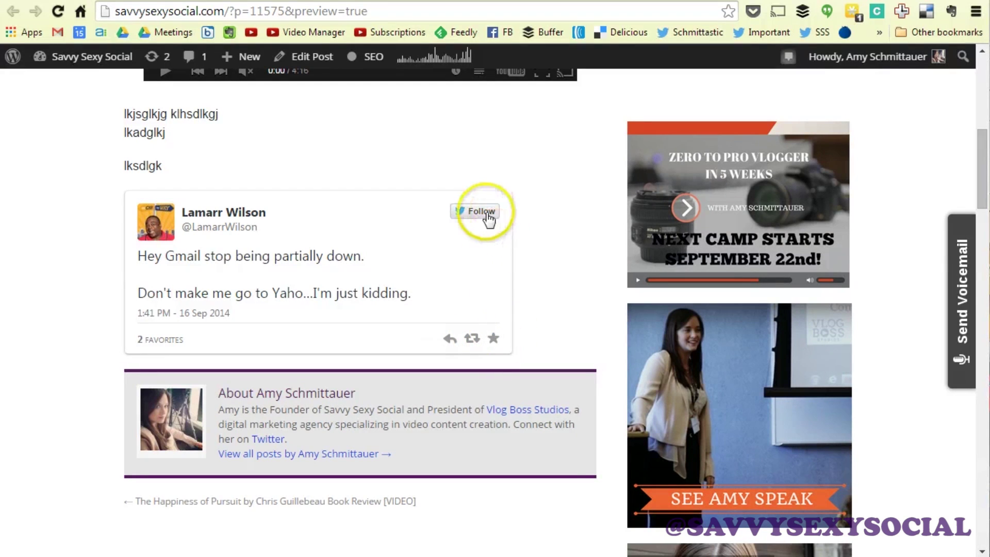
pyautogui.click(473, 209)
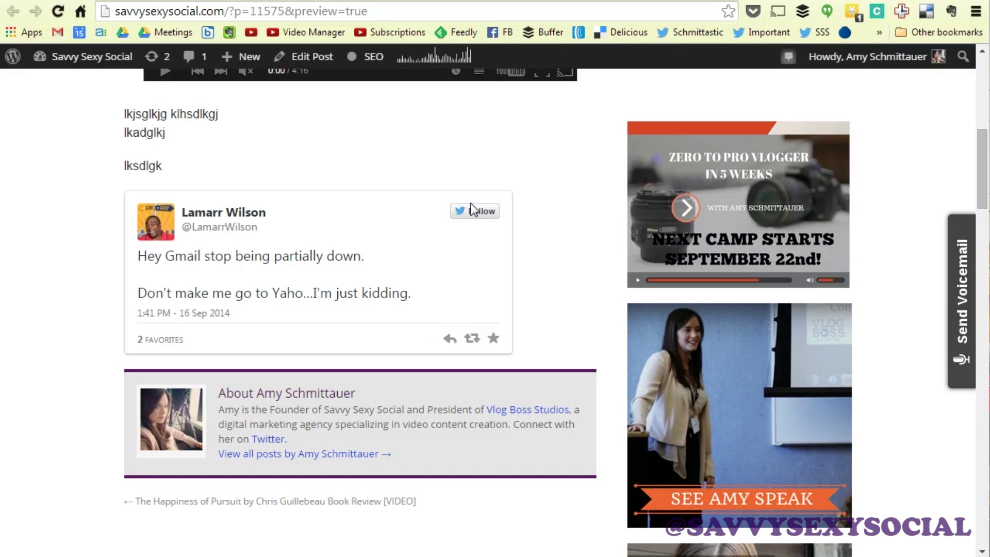
pyautogui.scroll(9, 512, 264)
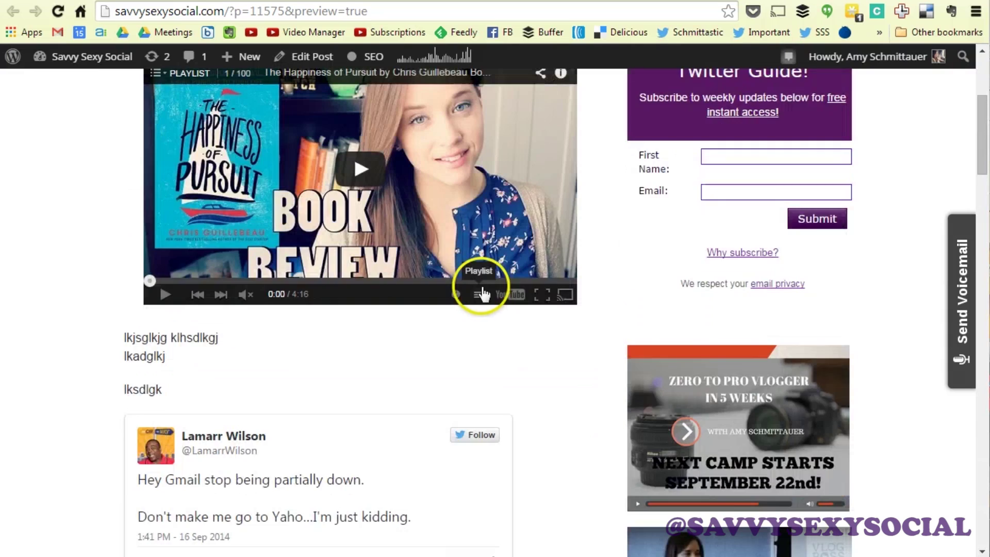
pyautogui.scroll(-9, 464, 283)
pyautogui.scroll(3, 506, 330)
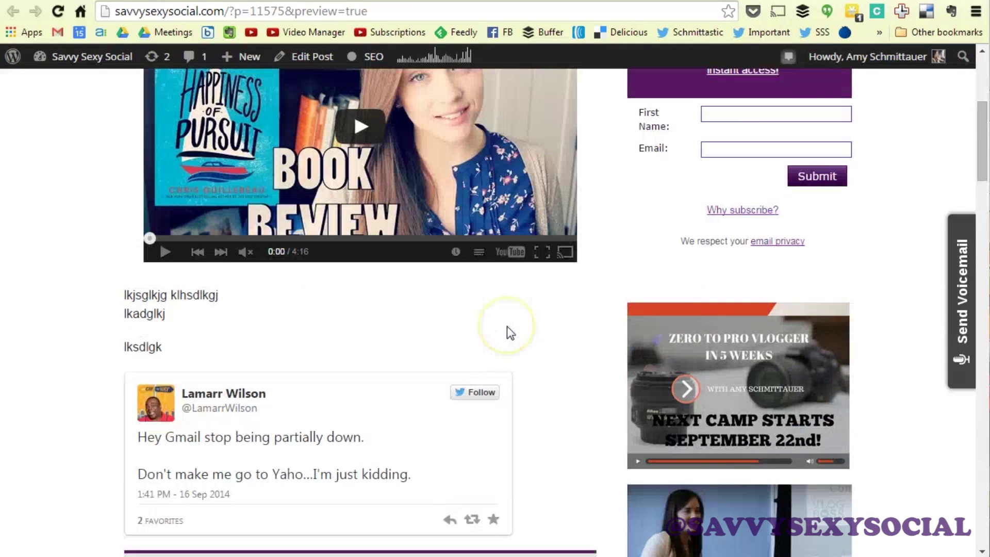
pyautogui.scroll(6, 318, 330)
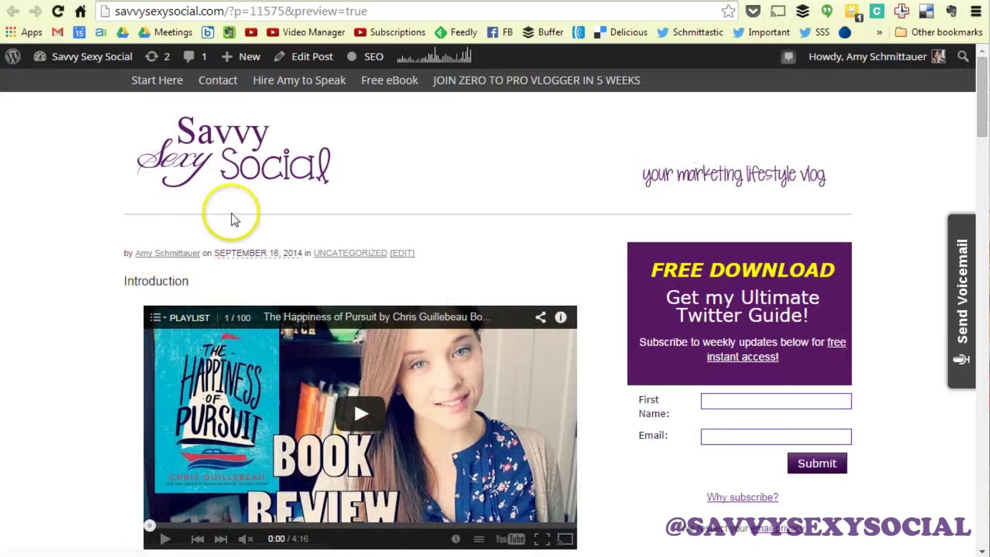
pyautogui.scroll(-3, 319, 301)
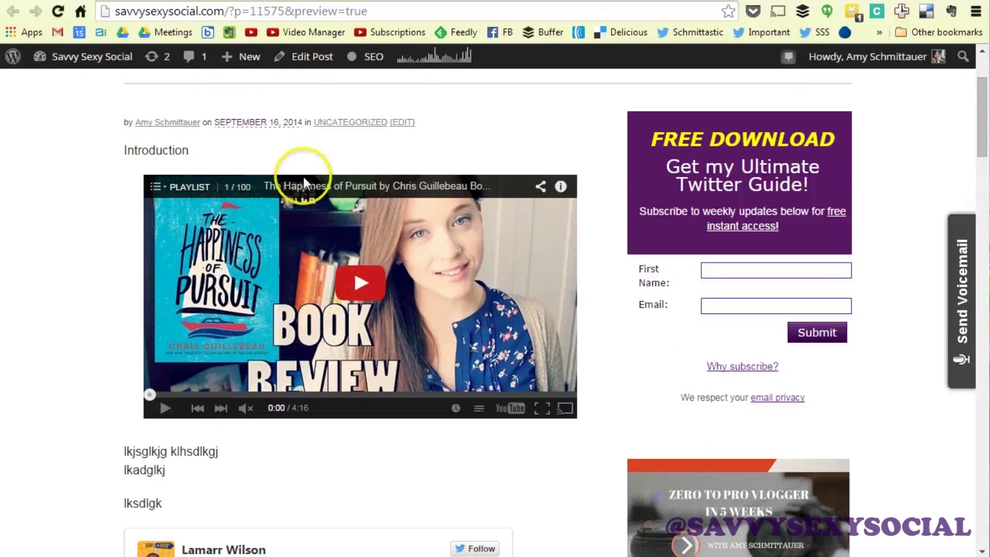
pyautogui.hotkey('ctrl', 'w')
# - Back in the editor, view the post with the embedded tweet in Visual mode
pyautogui.scroll(-3, 595, 278)
pyautogui.scroll(3, 644, 217)
pyautogui.click(669, 199)
pyautogui.scroll(-2, 600, 310)
pyautogui.click(600, 326)
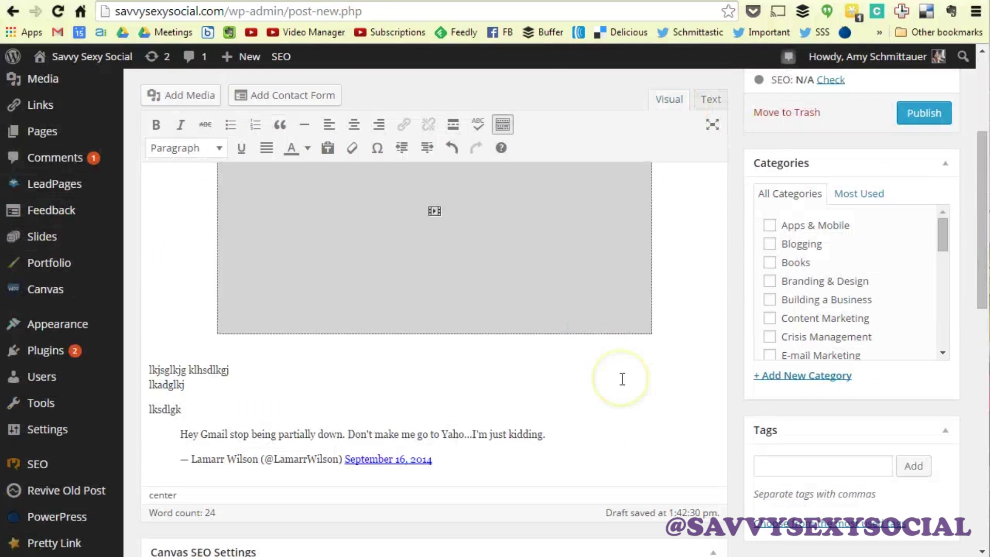